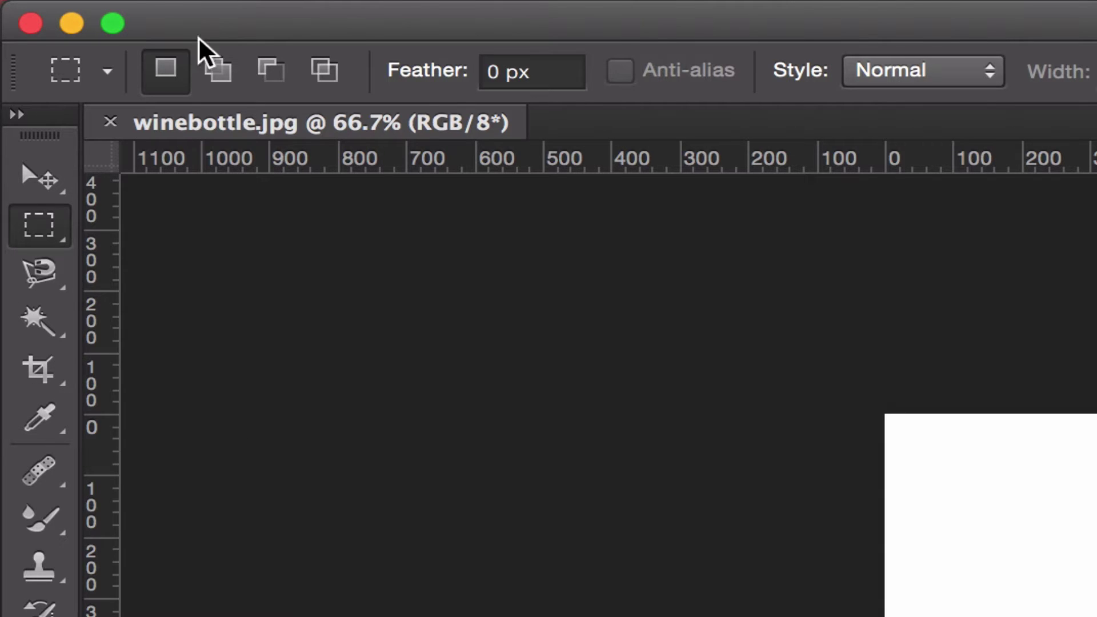
Unlock the Background into Layer 0, test-drag the bottle, and return it to its original spot.
{"action": "left_click", "coordinate": [44, 171]}
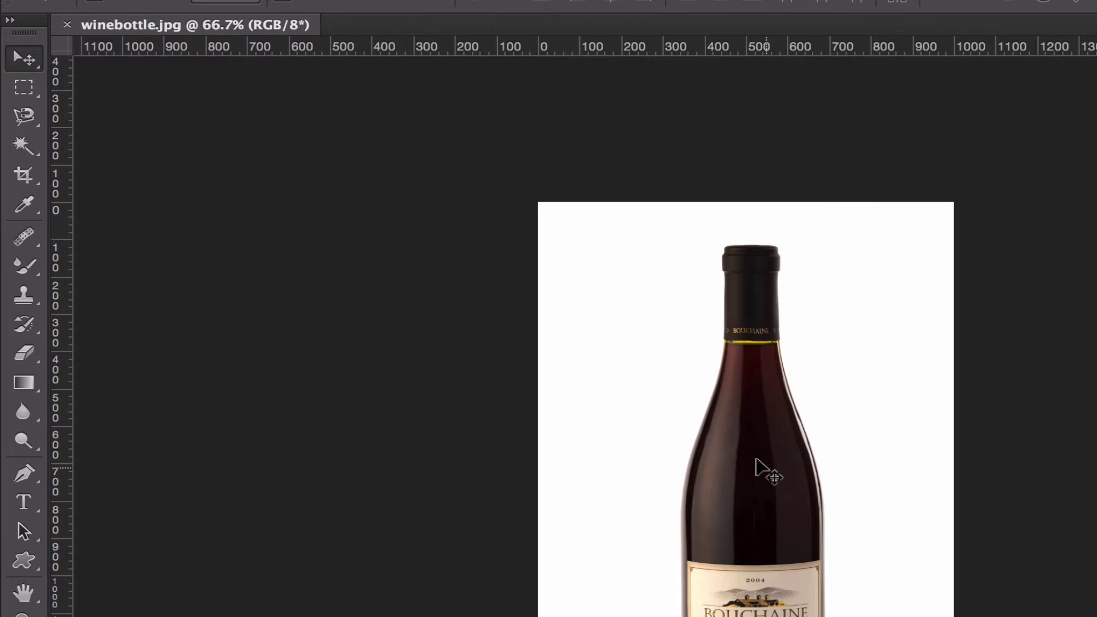
{"action": "left_click_drag", "start_coordinate": [761, 469], "coordinate": [735, 409]}
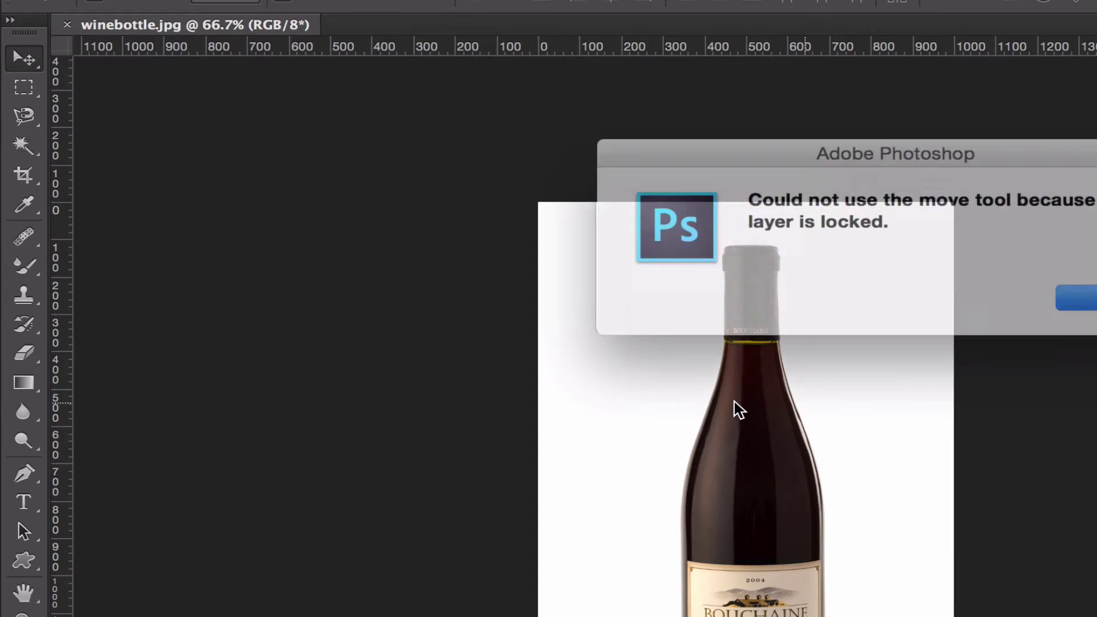
{"action": "left_click", "coordinate": [1075, 291]}
{"action": "left_click_drag", "start_coordinate": [735, 509], "coordinate": [963, 463]}
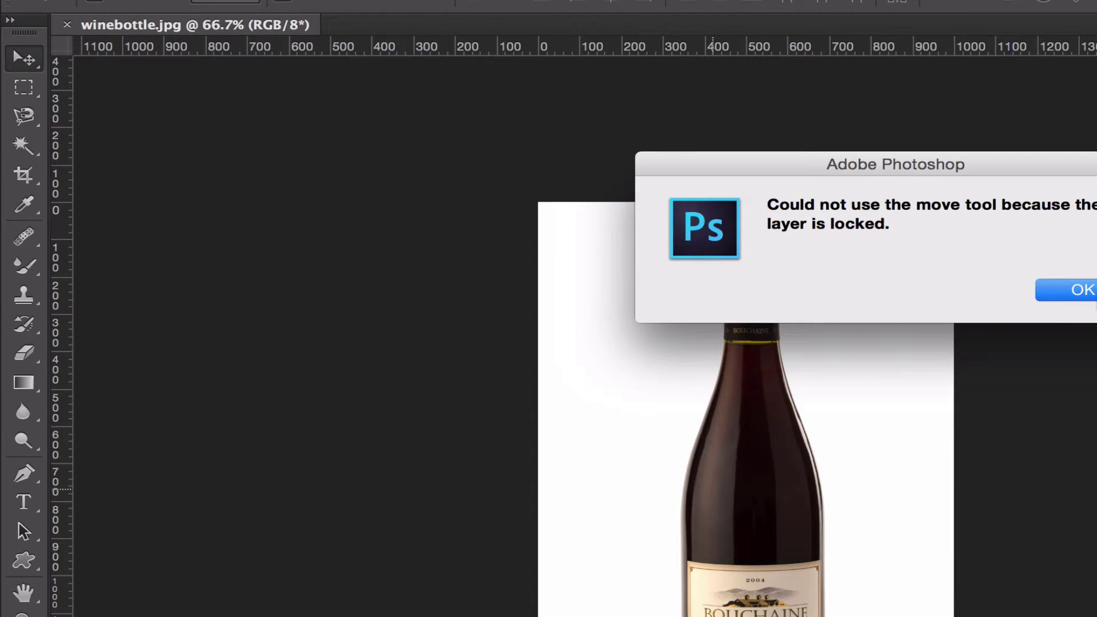
{"action": "key", "text": "Return"}
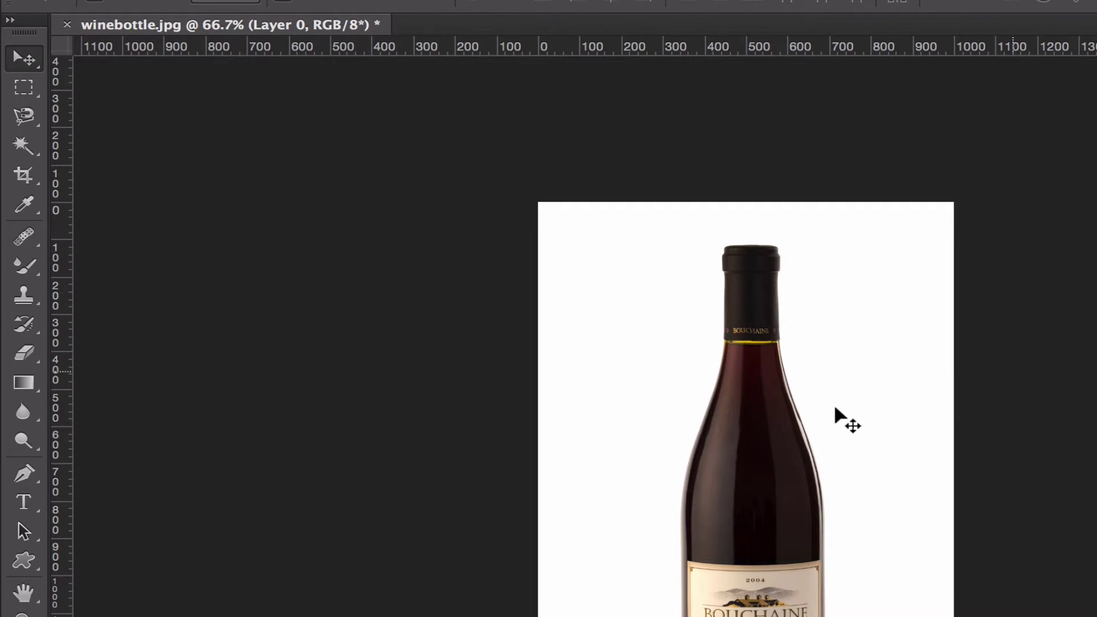
{"action": "left_click_drag", "start_coordinate": [721, 514], "coordinate": [764, 578]}
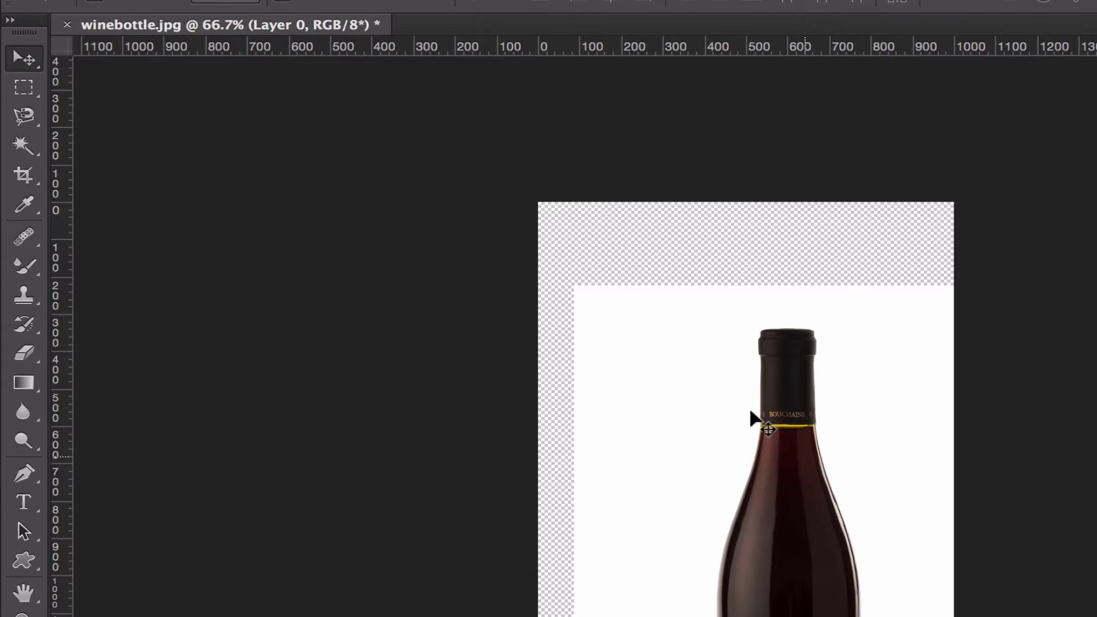
{"action": "left_click_drag", "start_coordinate": [765, 554], "coordinate": [727, 465]}
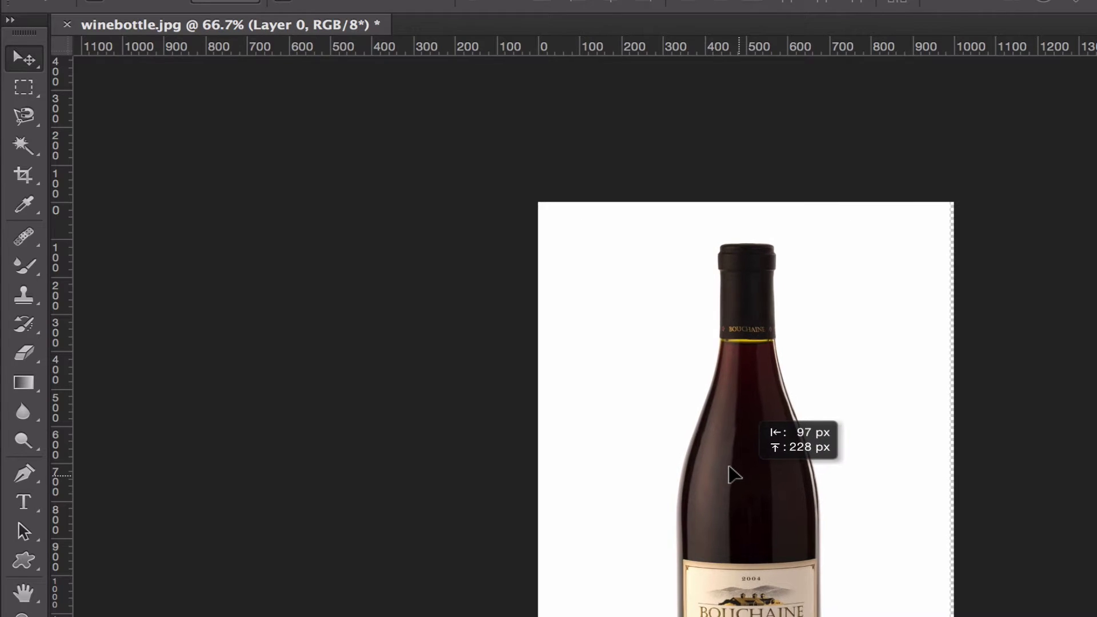
{"action": "left_click", "coordinate": [25, 91]}
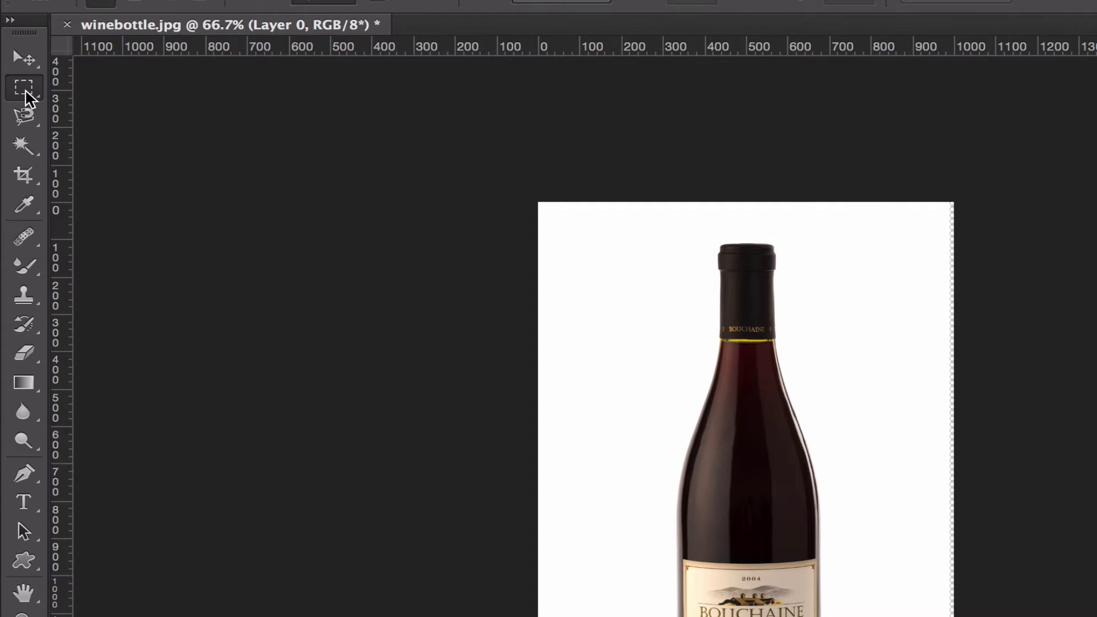
{"action": "right_click", "coordinate": [25, 92]}
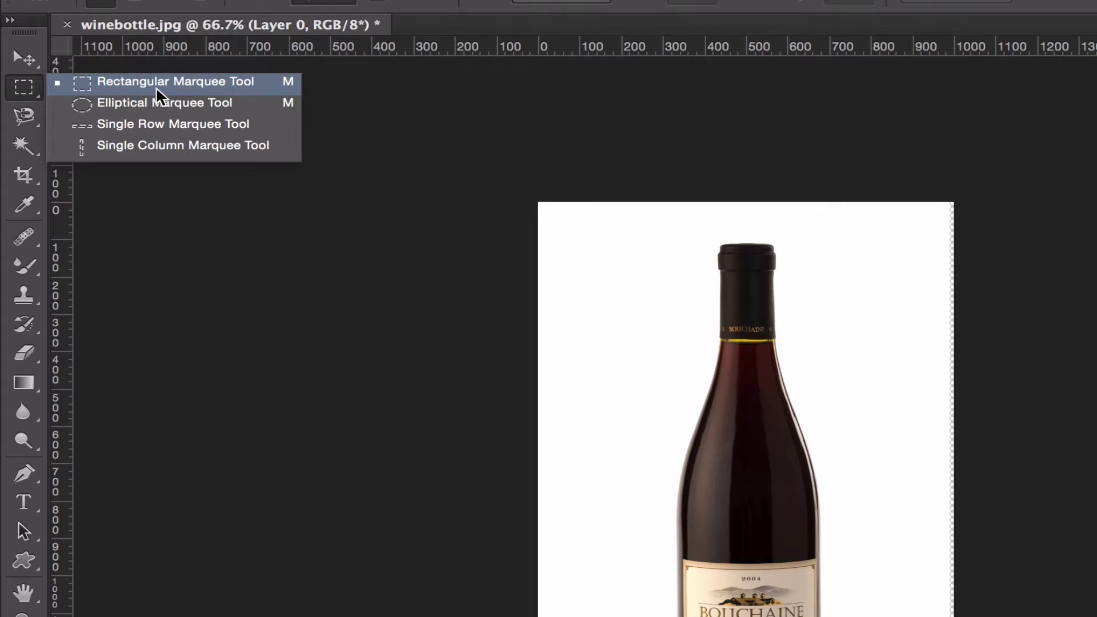
{"action": "left_click", "coordinate": [588, 309]}
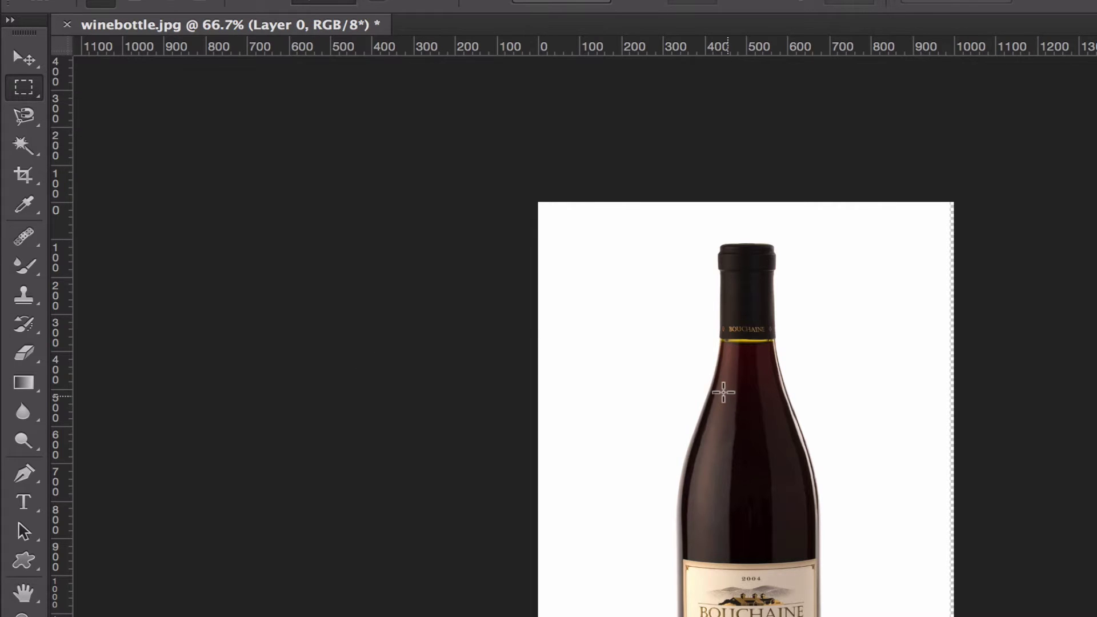
{"action": "left_click_drag", "start_coordinate": [601, 294], "coordinate": [749, 391]}
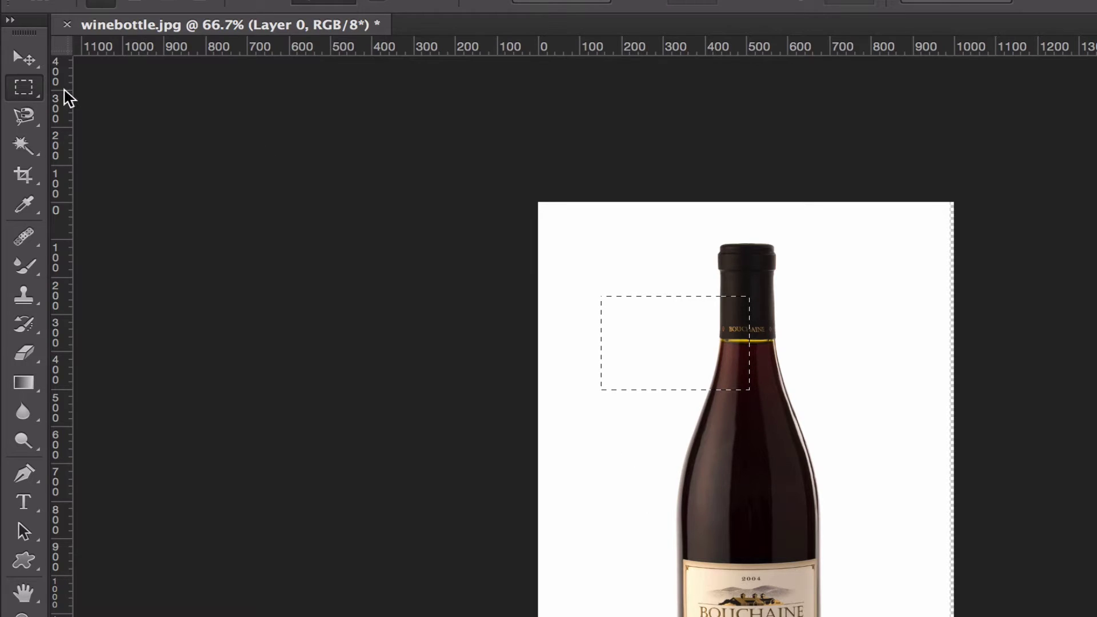
{"action": "left_click", "coordinate": [27, 85]}
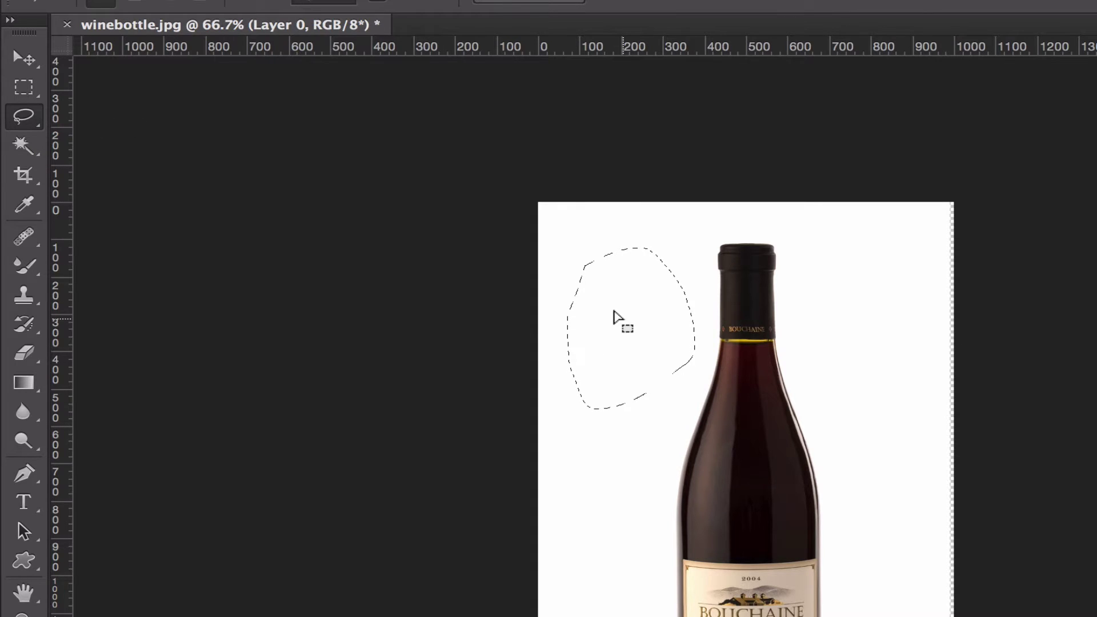
{"action": "left_click", "coordinate": [614, 435]}
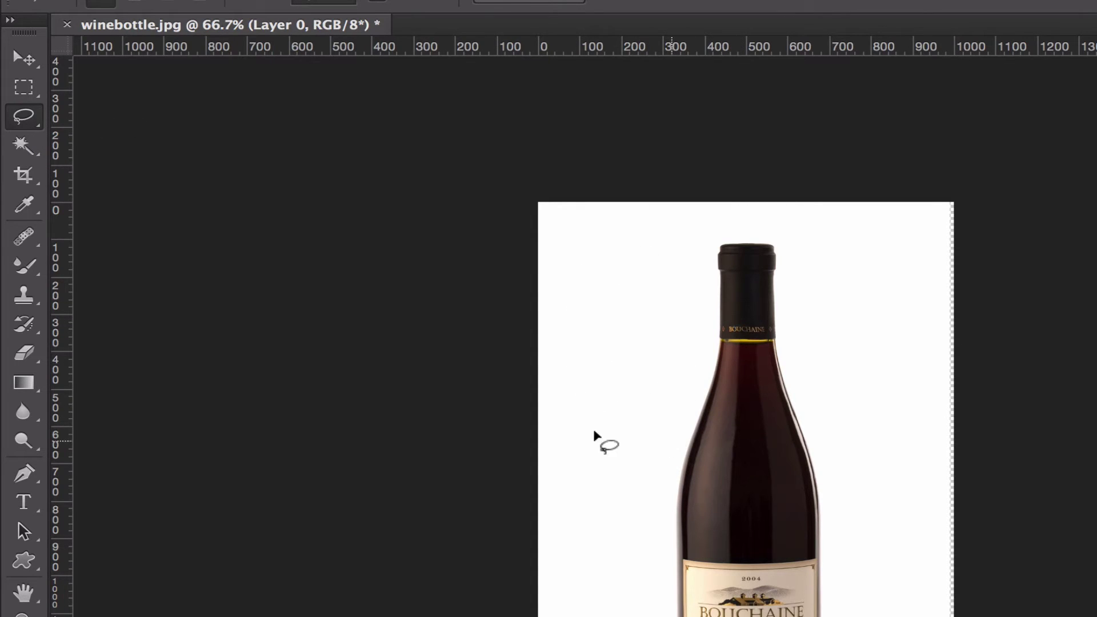
{"action": "mouse_move", "coordinate": [581, 344]}
{"action": "left_mouse_down"}
{"action": "mouse_move", "coordinate": [647, 295]}
{"action": "mouse_move", "coordinate": [740, 381]}
{"action": "mouse_move", "coordinate": [699, 493]}
{"action": "mouse_move", "coordinate": [614, 462]}
{"action": "mouse_move", "coordinate": [585, 338]}
{"action": "left_mouse_up"}
{"action": "key", "text": "ctrl+d"}
{"action": "right_click", "coordinate": [28, 127]}
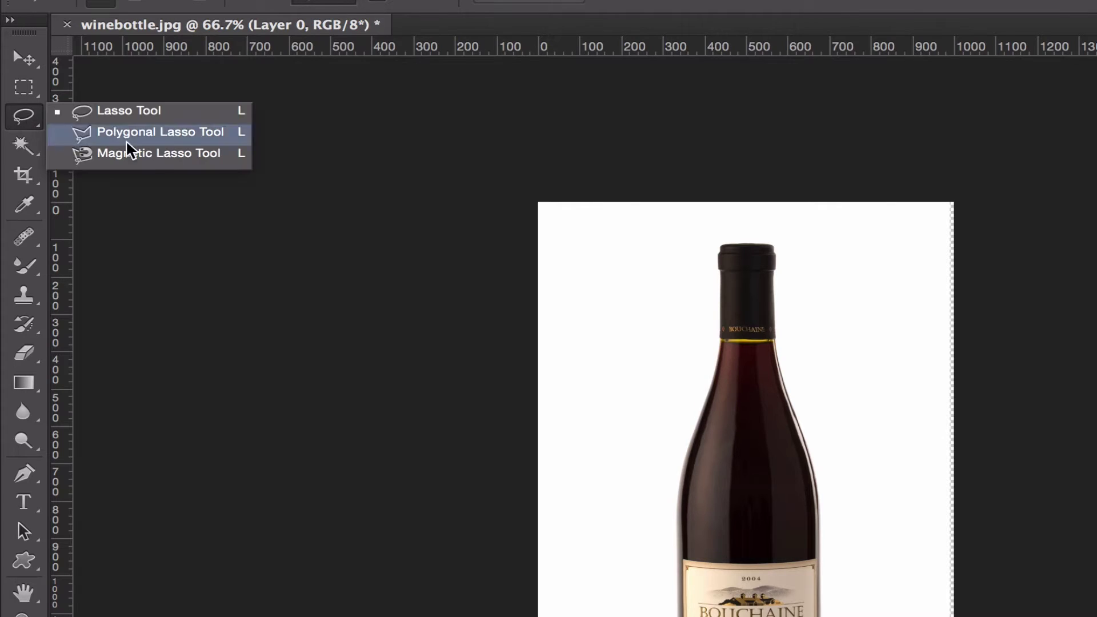
{"action": "left_click", "coordinate": [157, 138]}
{"action": "left_click", "coordinate": [599, 399]}
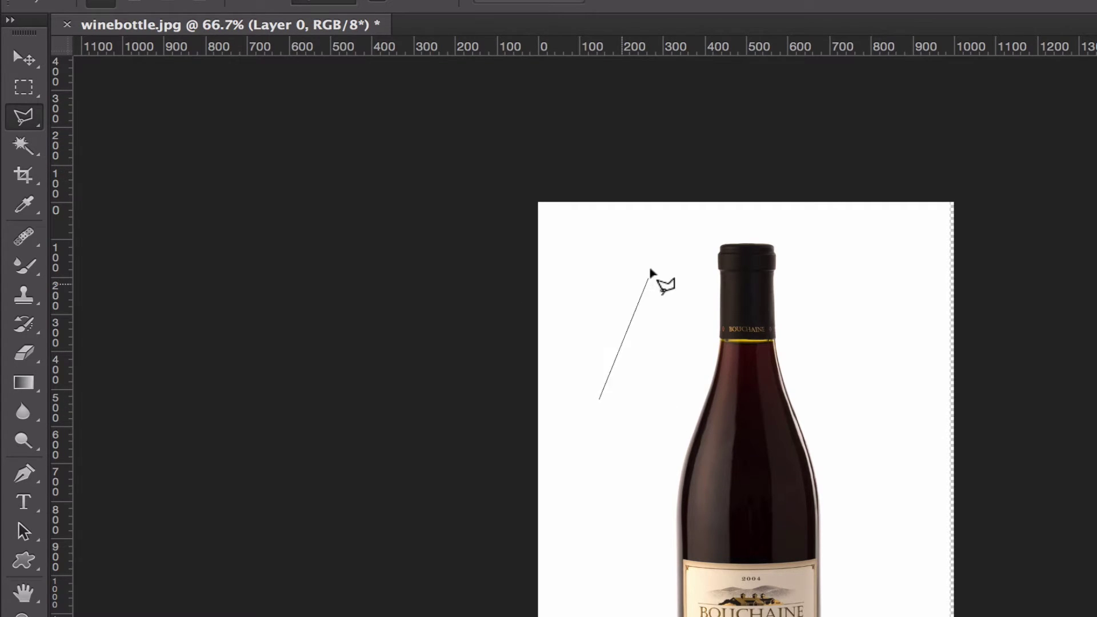
{"action": "left_click", "coordinate": [759, 276]}
{"action": "left_click", "coordinate": [857, 301]}
{"action": "left_click", "coordinate": [673, 454]}
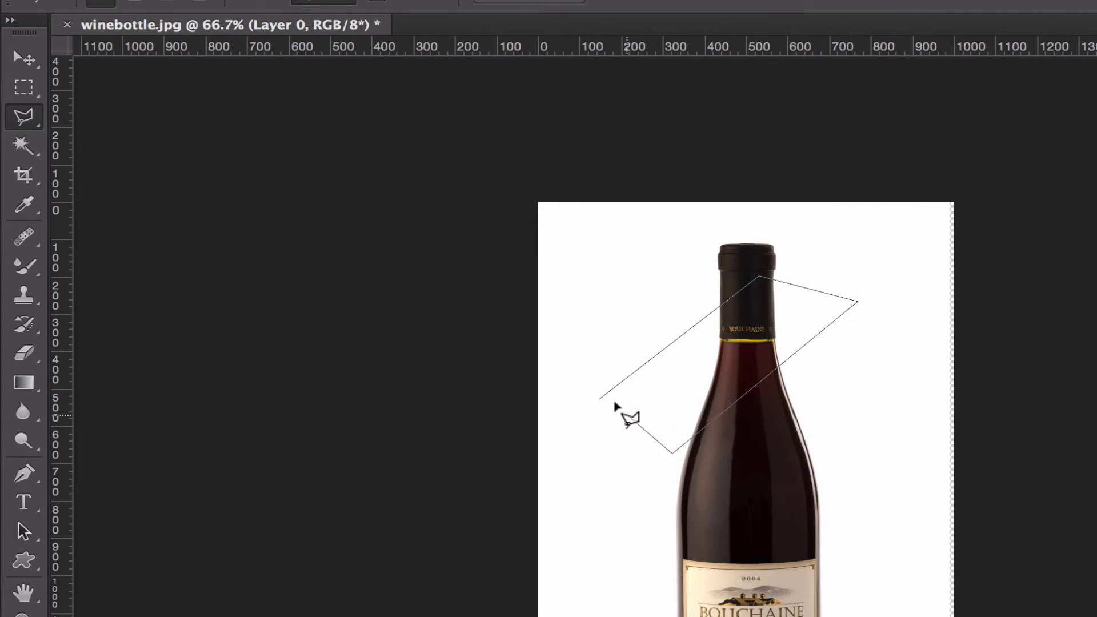
{"action": "left_click", "coordinate": [599, 399]}
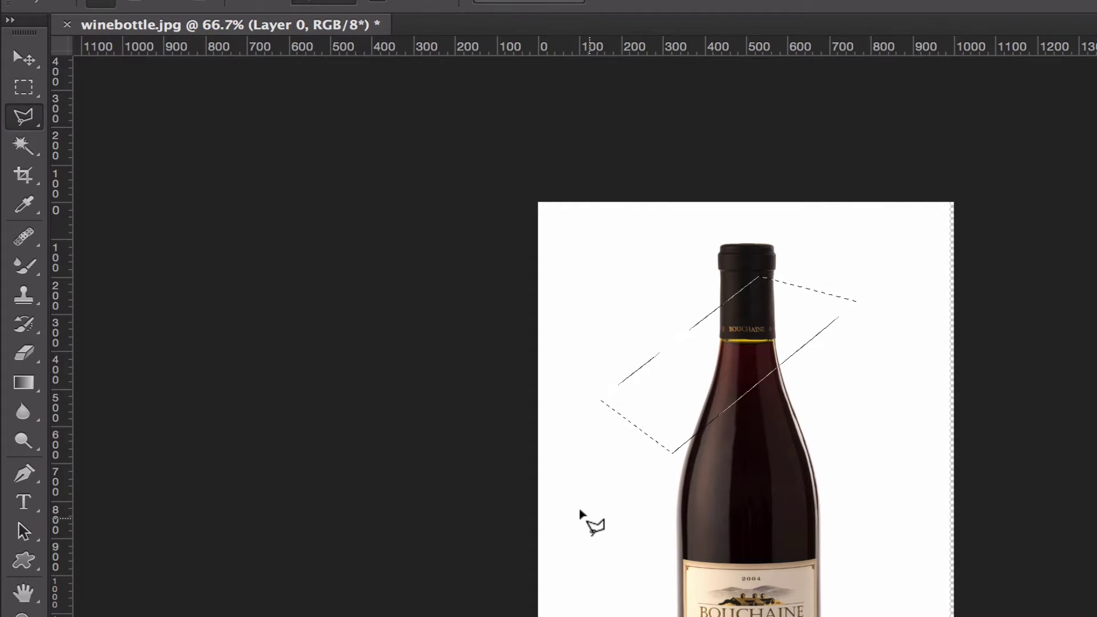
{"action": "key", "text": "ctrl+d"}
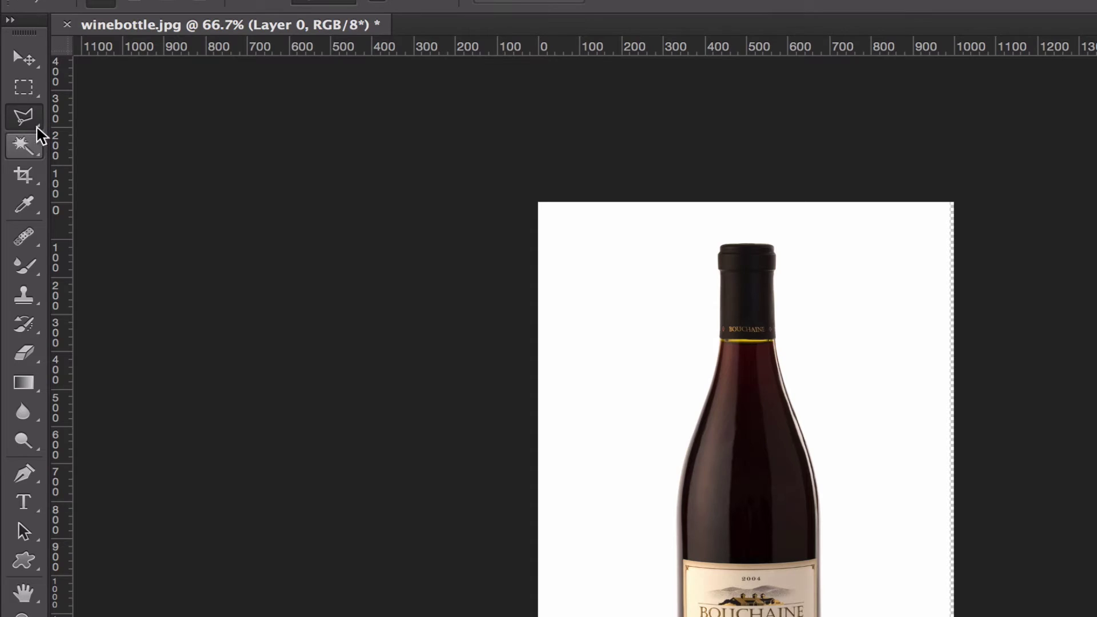
{"action": "left_click_drag", "start_coordinate": [40, 133], "coordinate": [116, 149]}
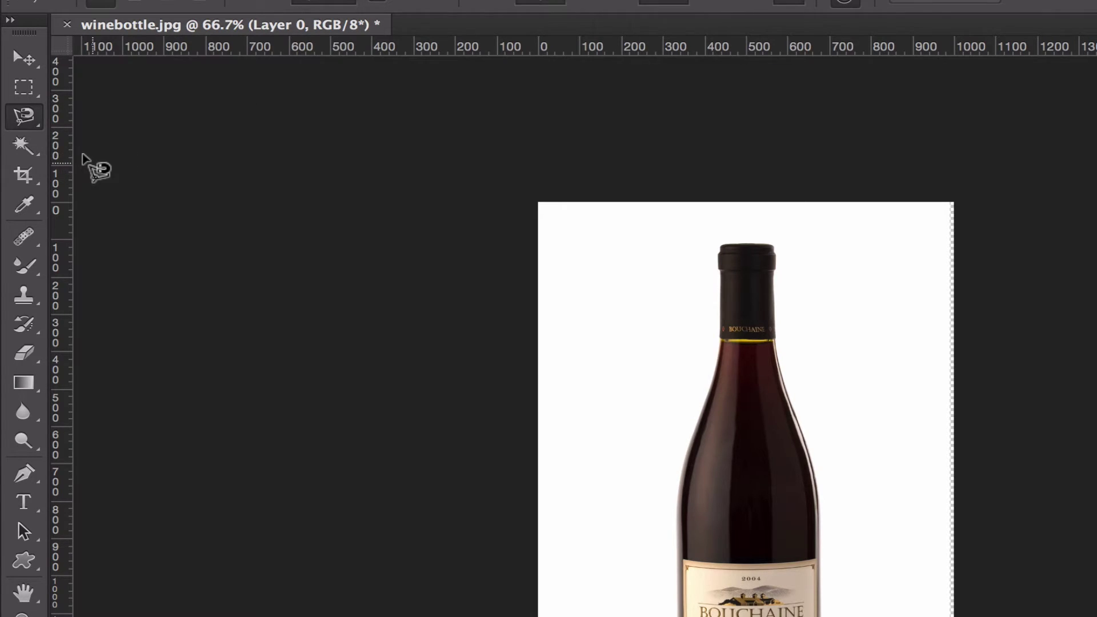
{"action": "left_click", "coordinate": [26, 150]}
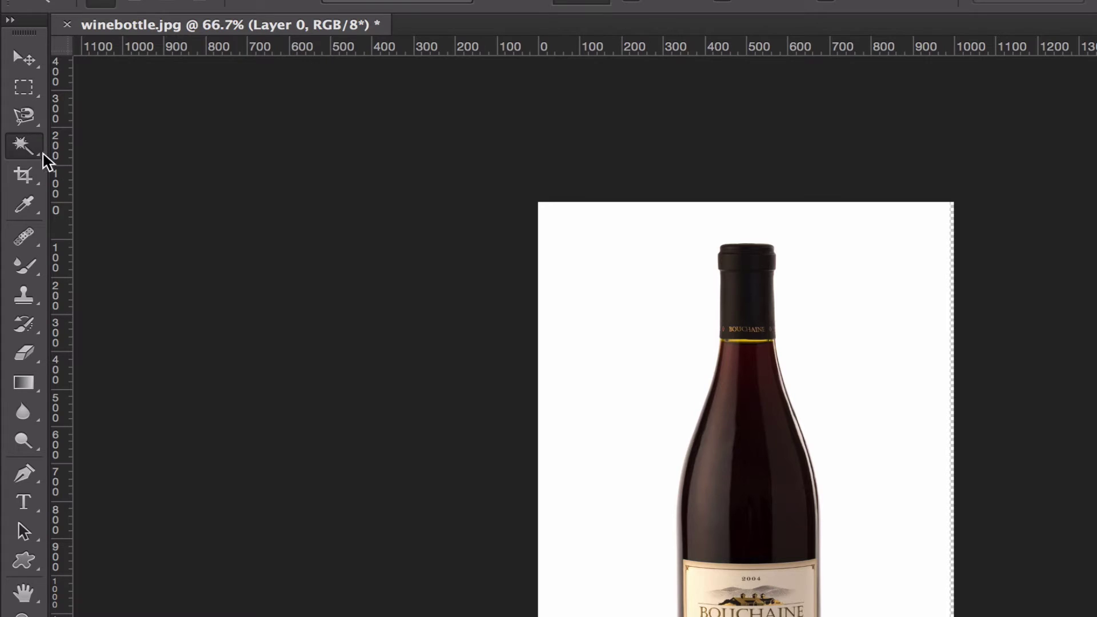
{"action": "left_click", "coordinate": [662, 358]}
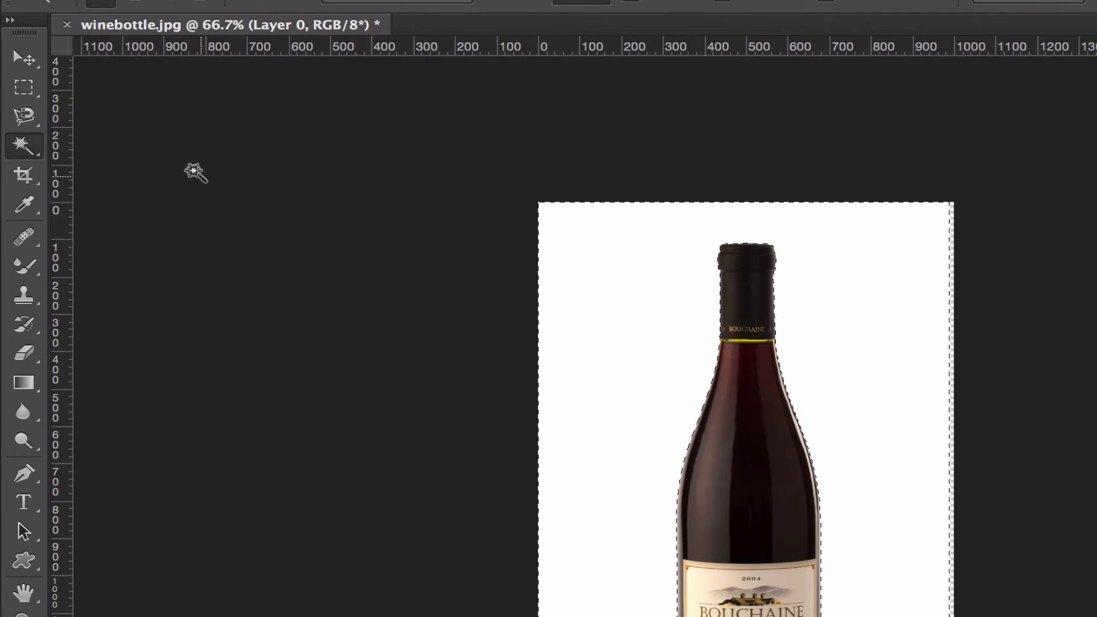
{"action": "left_click", "coordinate": [27, 154]}
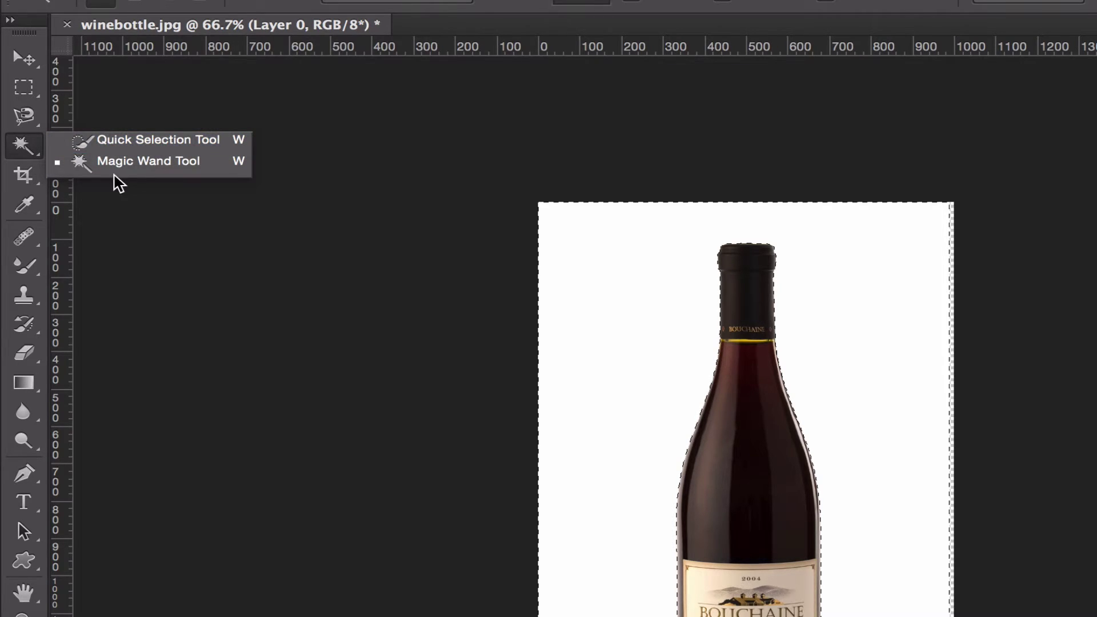
{"action": "left_click", "coordinate": [146, 163]}
{"action": "left_click", "coordinate": [25, 115]}
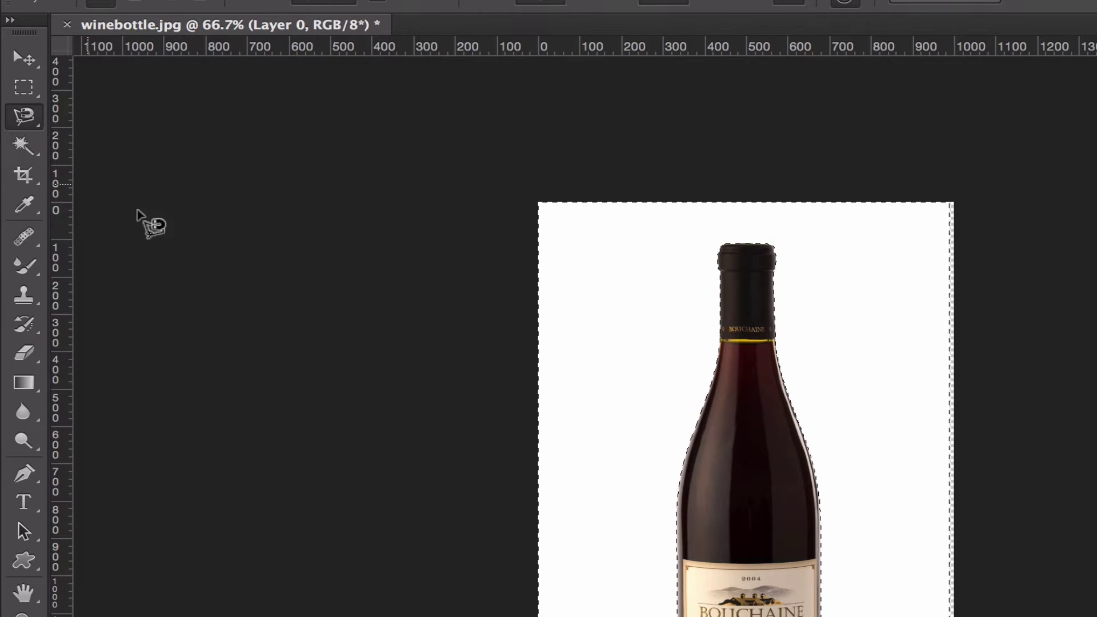
{"action": "key", "text": "ctrl+d"}
{"action": "left_click", "coordinate": [26, 143]}
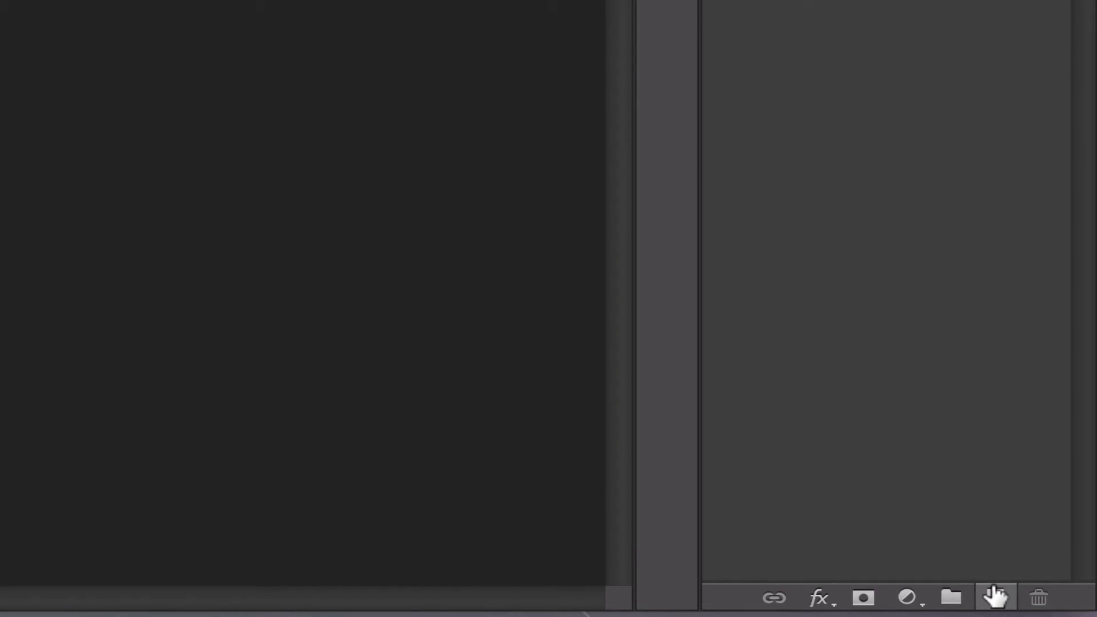
Add an empty Layer 1 and drag Layer 0 above it in the Layers panel.
{"action": "left_click", "coordinate": [995, 596]}
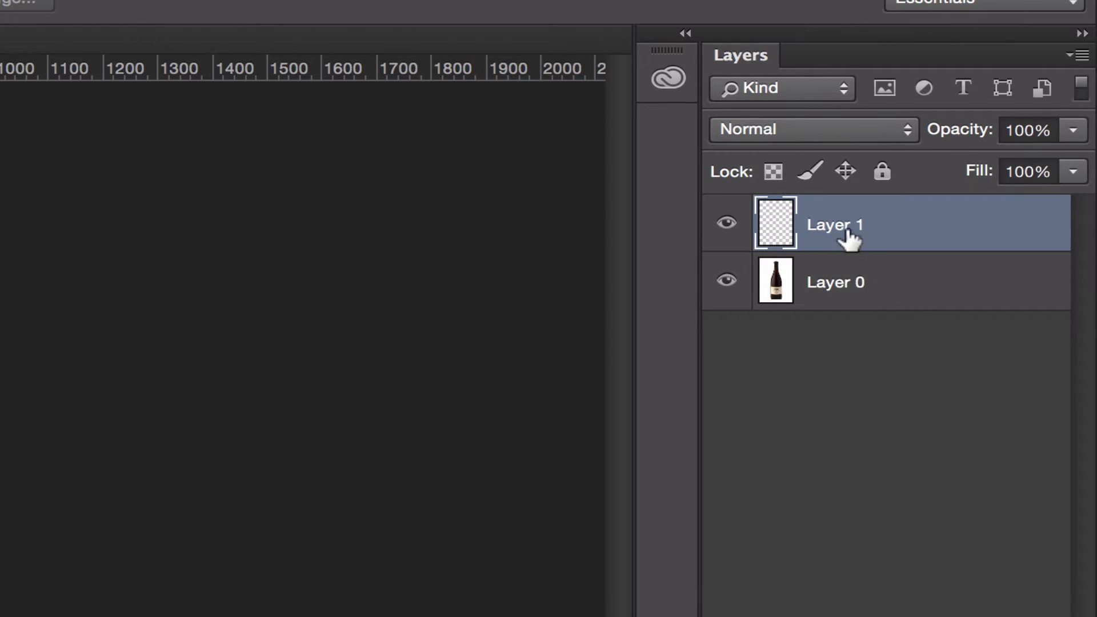
{"action": "left_click_drag", "start_coordinate": [881, 286], "coordinate": [878, 214]}
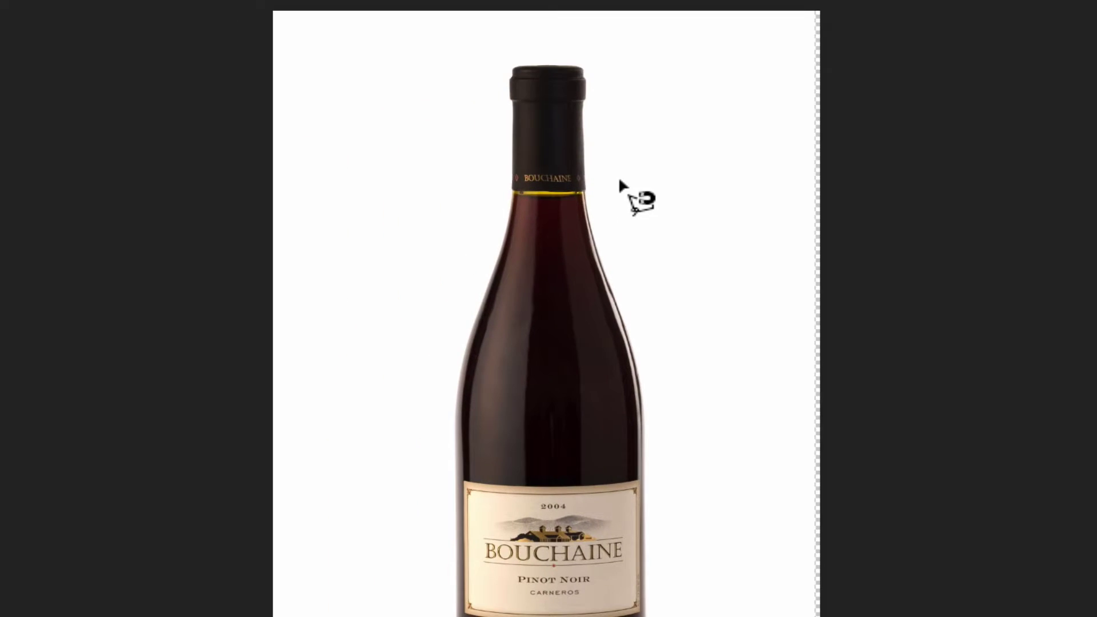
Zoom in and pan until the bottle's neck and cap fill the view.
{"action": "key", "text": "v"}
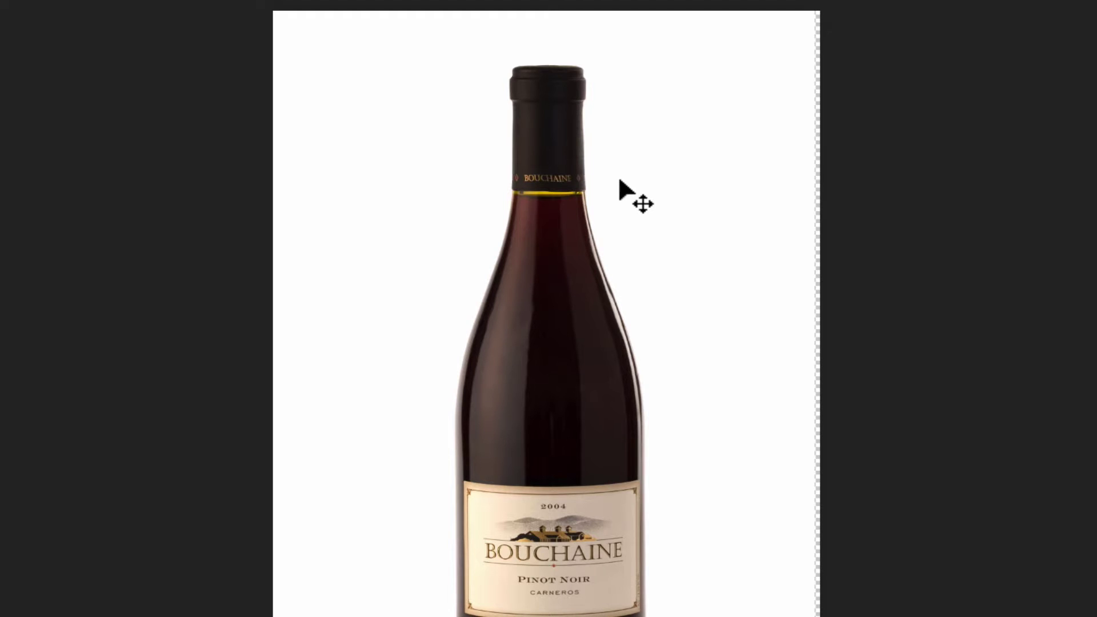
{"action": "key", "text": "ctrl+plus"}
{"action": "key", "text": "ctrl+plus"}
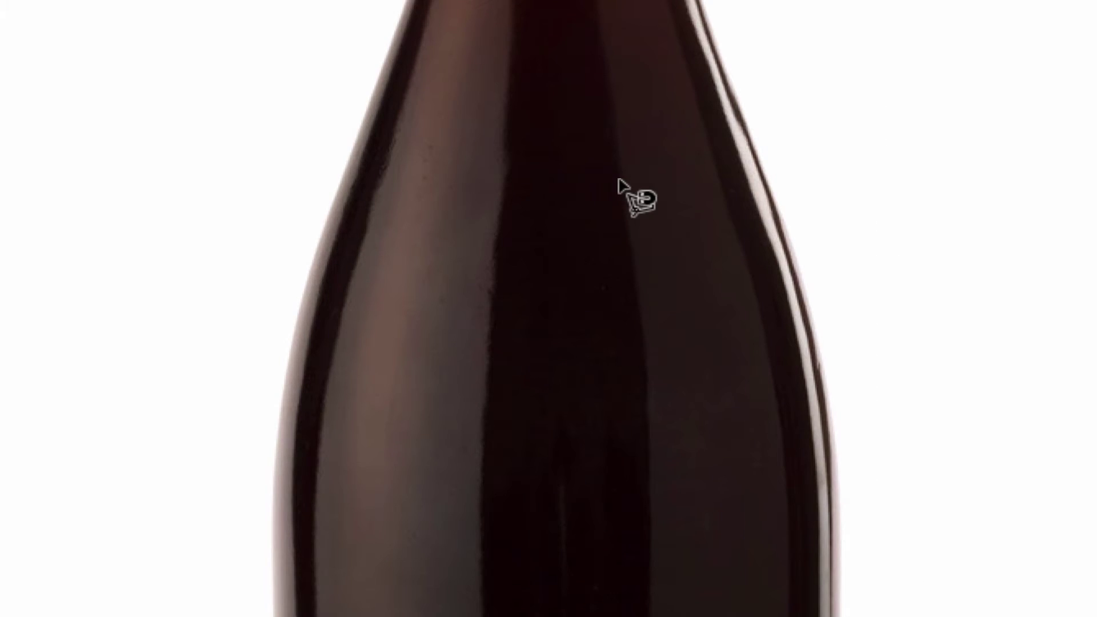
{"action": "left_click_drag", "start_coordinate": [551, 164], "coordinate": [612, 616]}
{"action": "scroll", "coordinate": [640, 309], "scroll_direction": "up", "scroll_amount": 3}
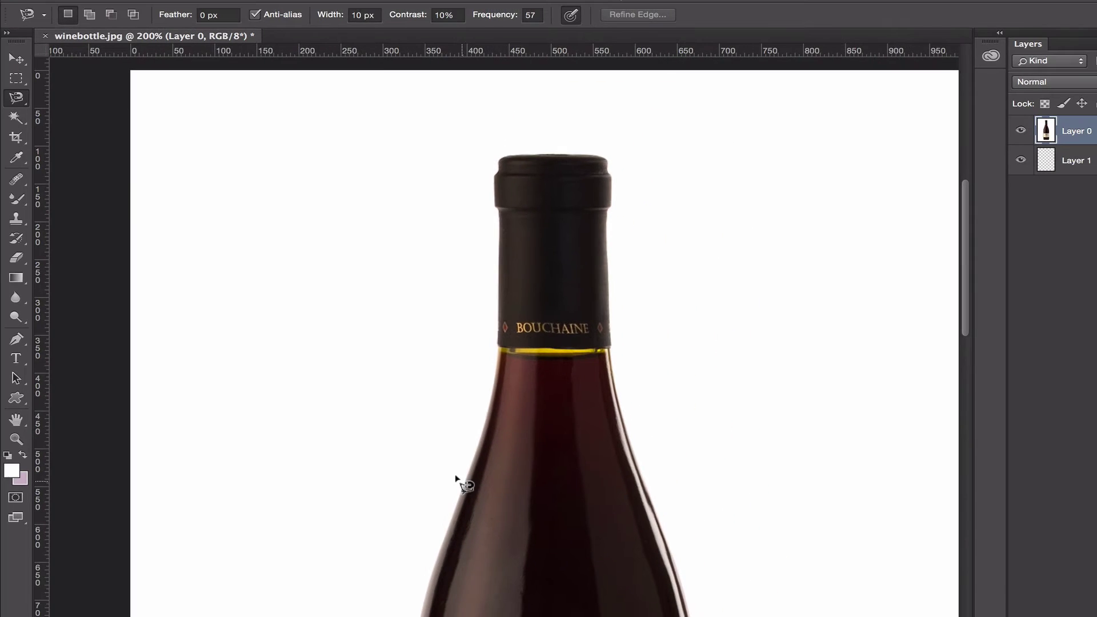
{"action": "left_click", "coordinate": [463, 482]}
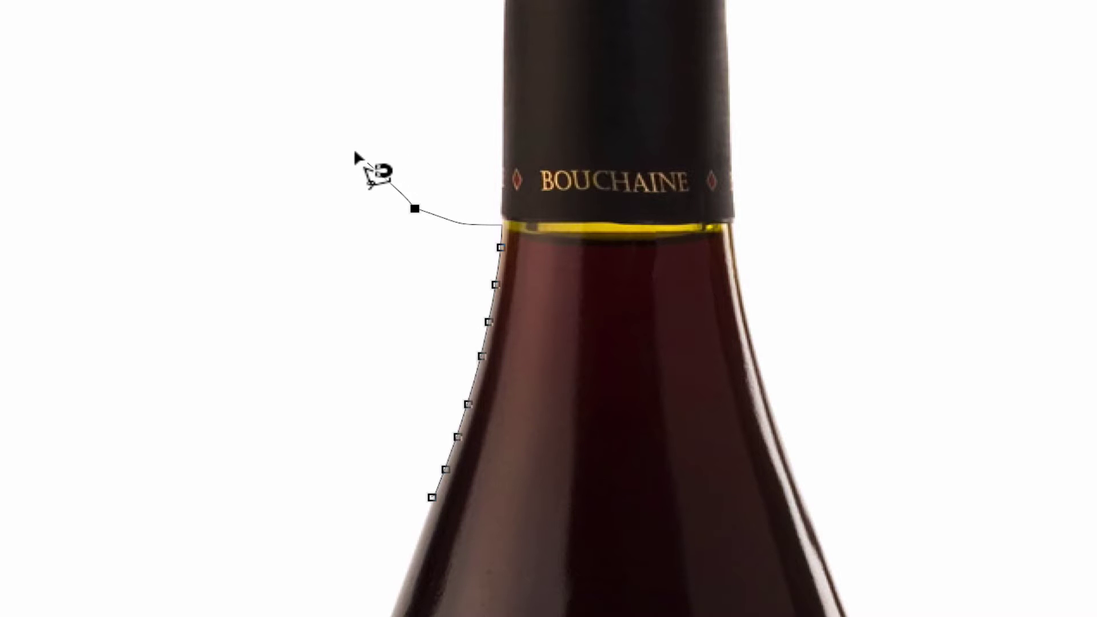
{"action": "key", "text": "Delete"}
{"action": "left_click", "coordinate": [499, 223]}
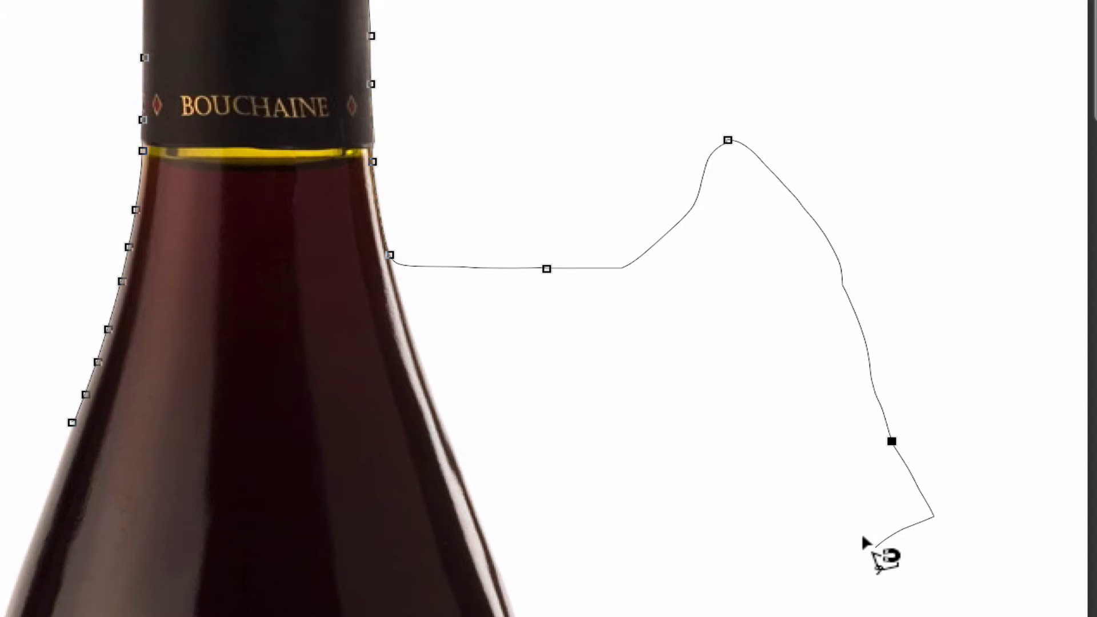
{"action": "key", "text": "BackSpace"}
{"action": "key", "text": "BackSpace"}
{"action": "key", "text": "BackSpace"}
{"action": "key", "text": "BackSpace"}
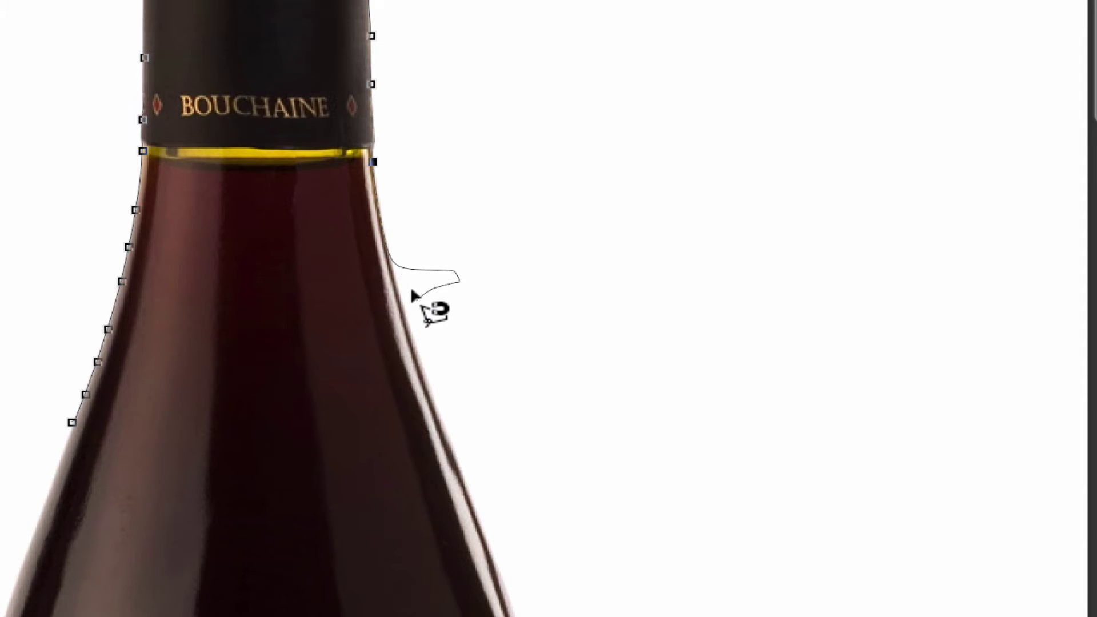
{"action": "key", "text": "BackSpace"}
{"action": "left_click", "coordinate": [381, 263]}
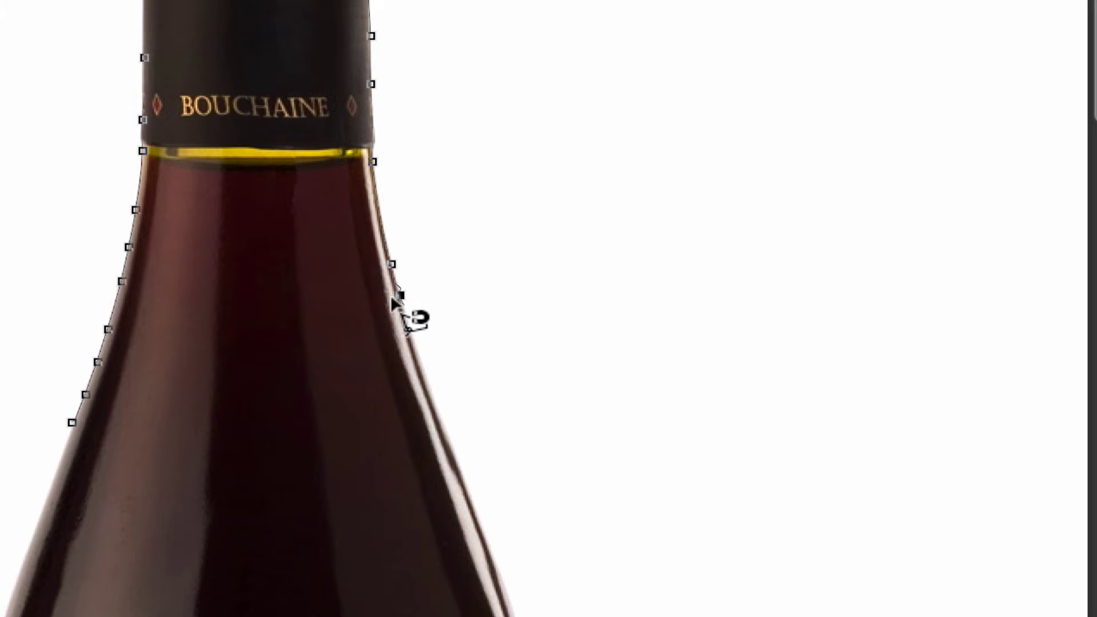
{"action": "left_click", "coordinate": [541, 393]}
{"action": "left_click", "coordinate": [830, 432]}
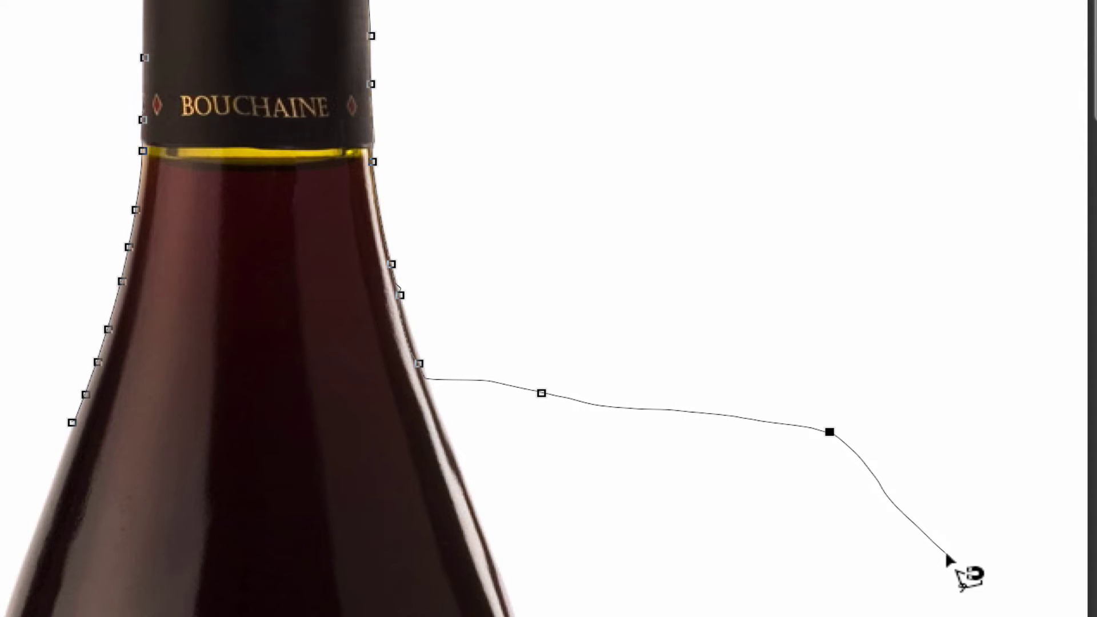
{"action": "key", "text": "BackSpace"}
{"action": "key", "text": "BackSpace"}
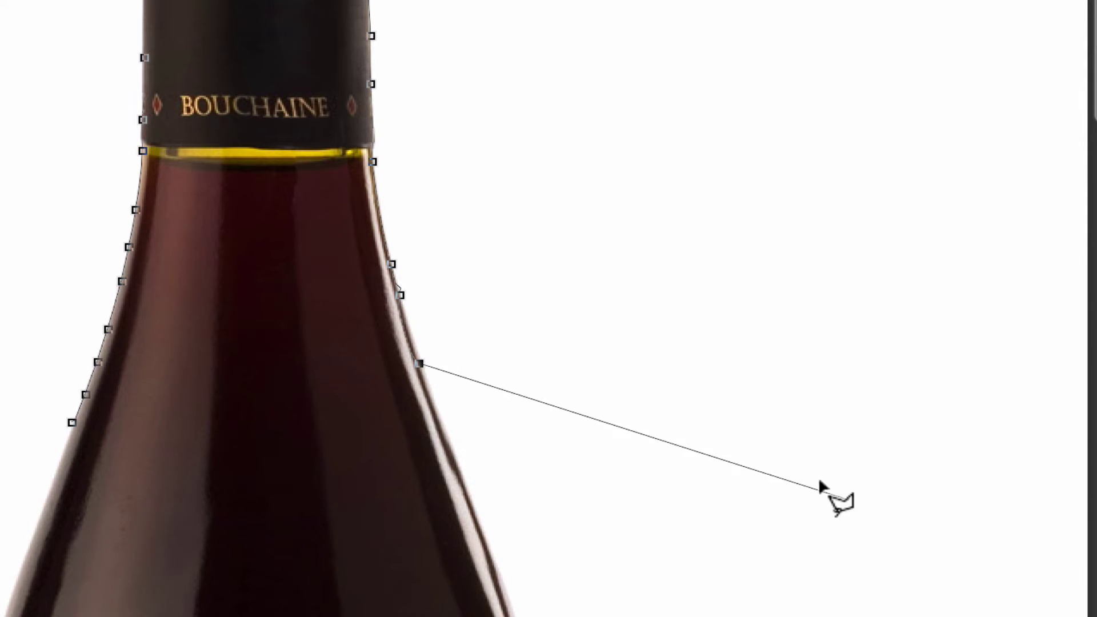
{"action": "key", "text": "BackSpace"}
{"action": "key", "text": "BackSpace"}
{"action": "key", "text": "BackSpace"}
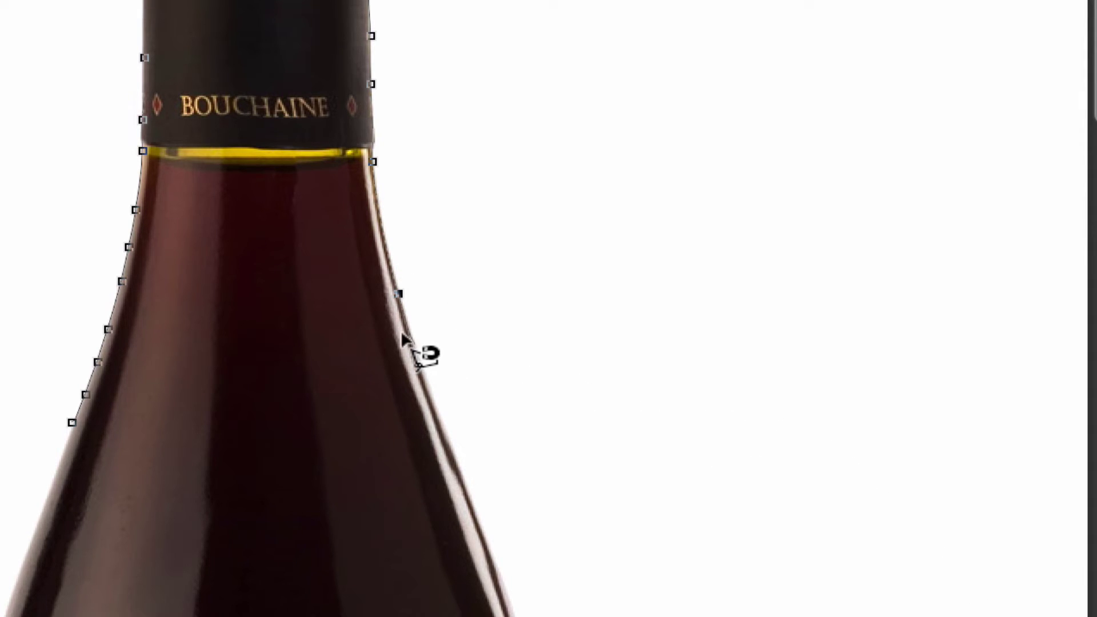
{"action": "left_click", "coordinate": [411, 338]}
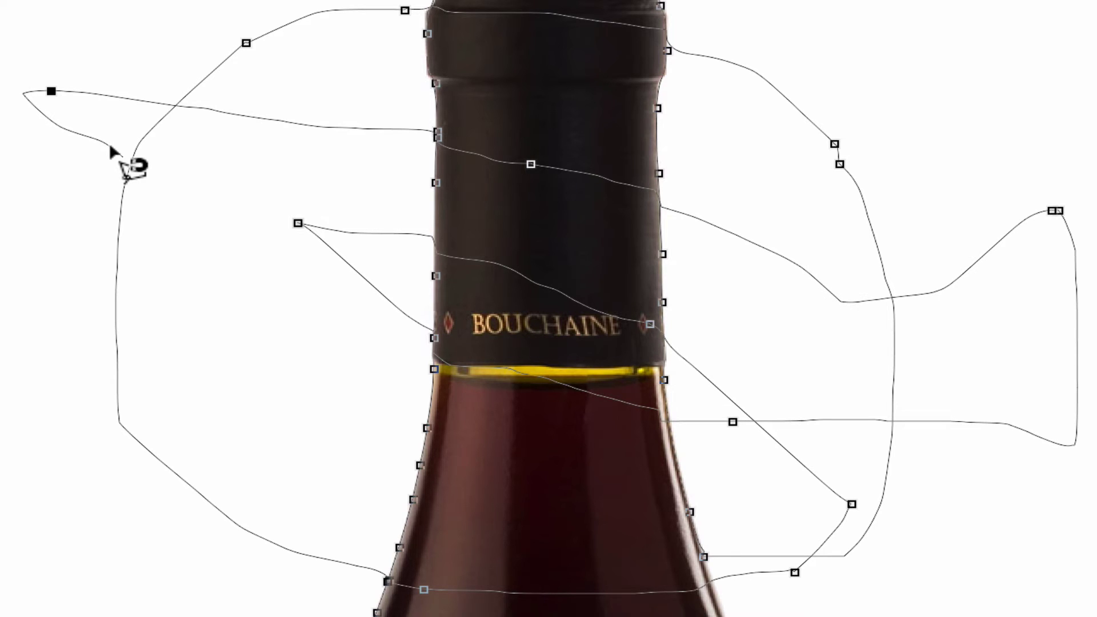
{"action": "left_click", "coordinate": [111, 147]}
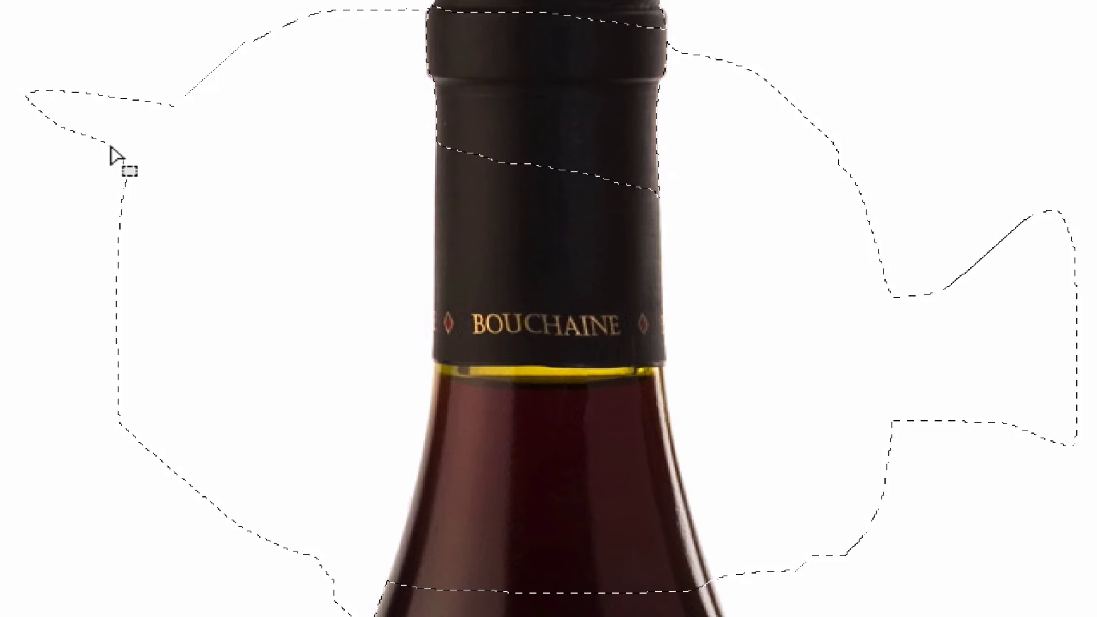
{"action": "key", "text": "v"}
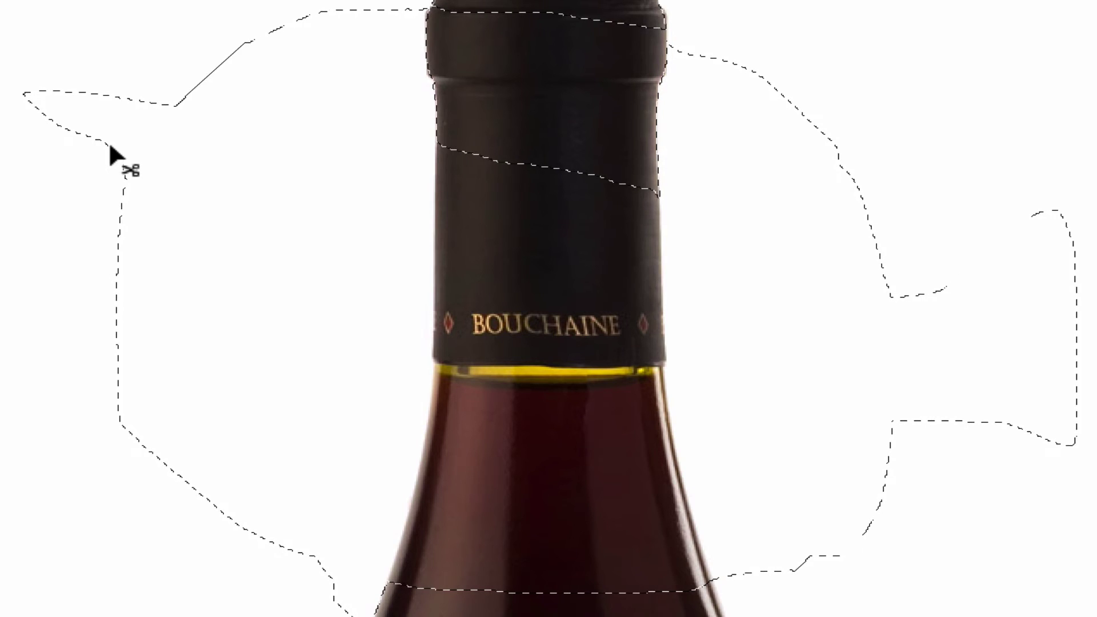
{"action": "key", "text": "ctrl+d"}
{"action": "key", "text": "l"}
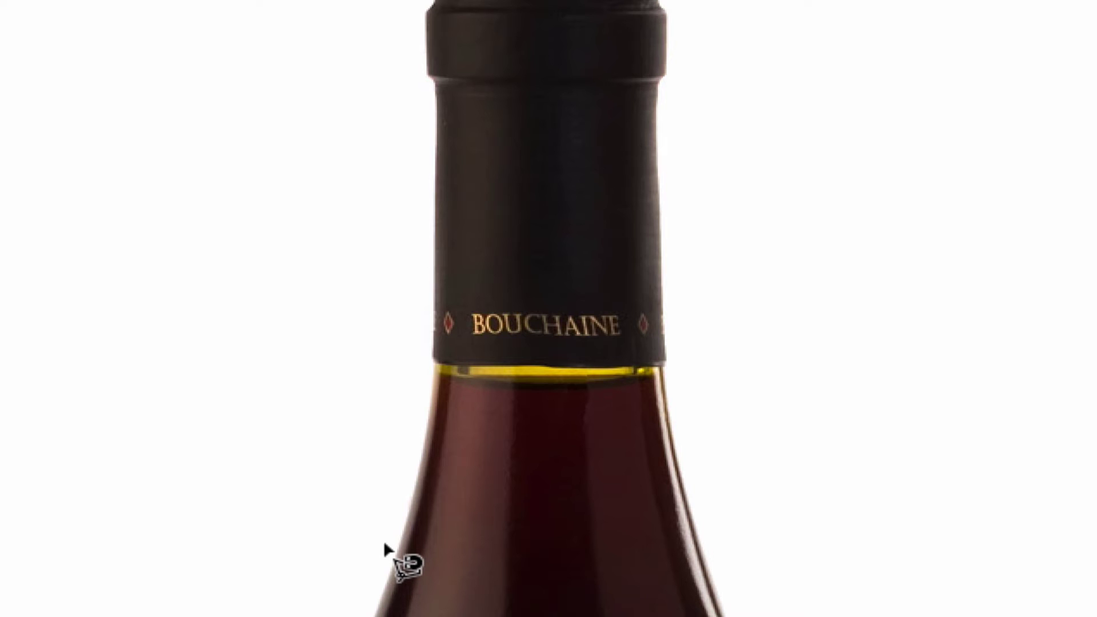
Zoom out and trace the bottle's outline with the Magnetic Lasso, closing the selection at the start point.
{"action": "key", "text": "ctrl+minus"}
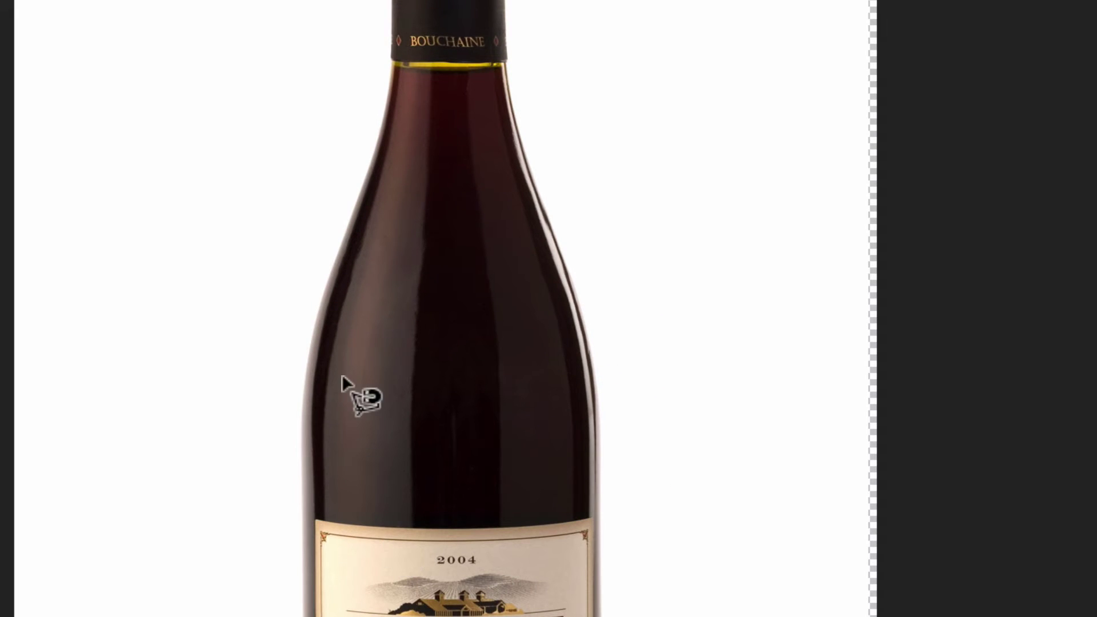
{"action": "left_click", "coordinate": [330, 274]}
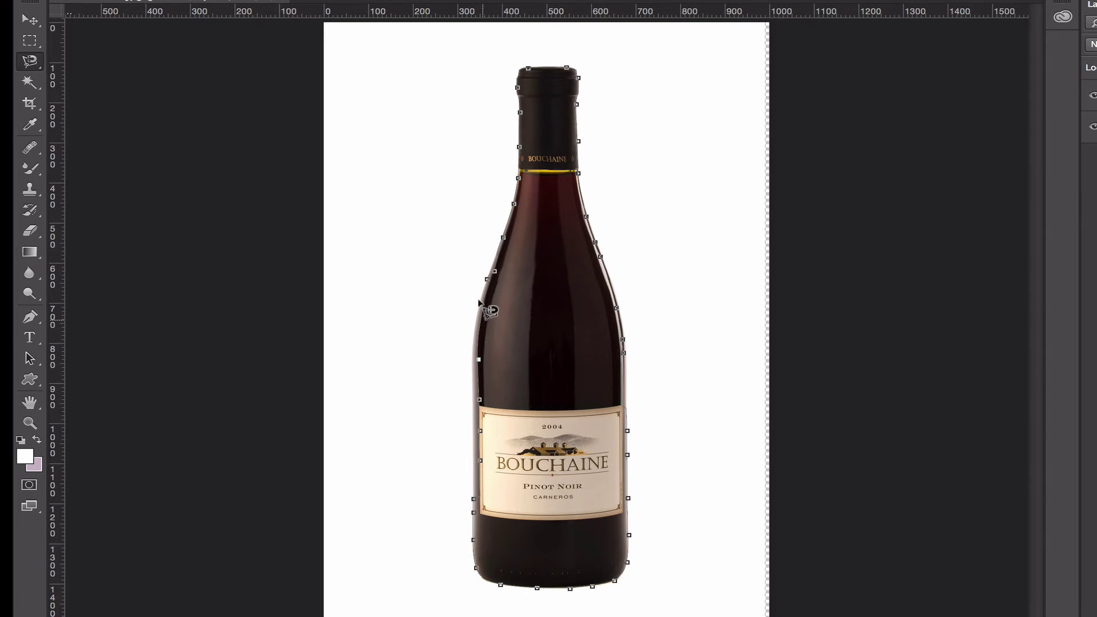
{"action": "left_click", "coordinate": [483, 273]}
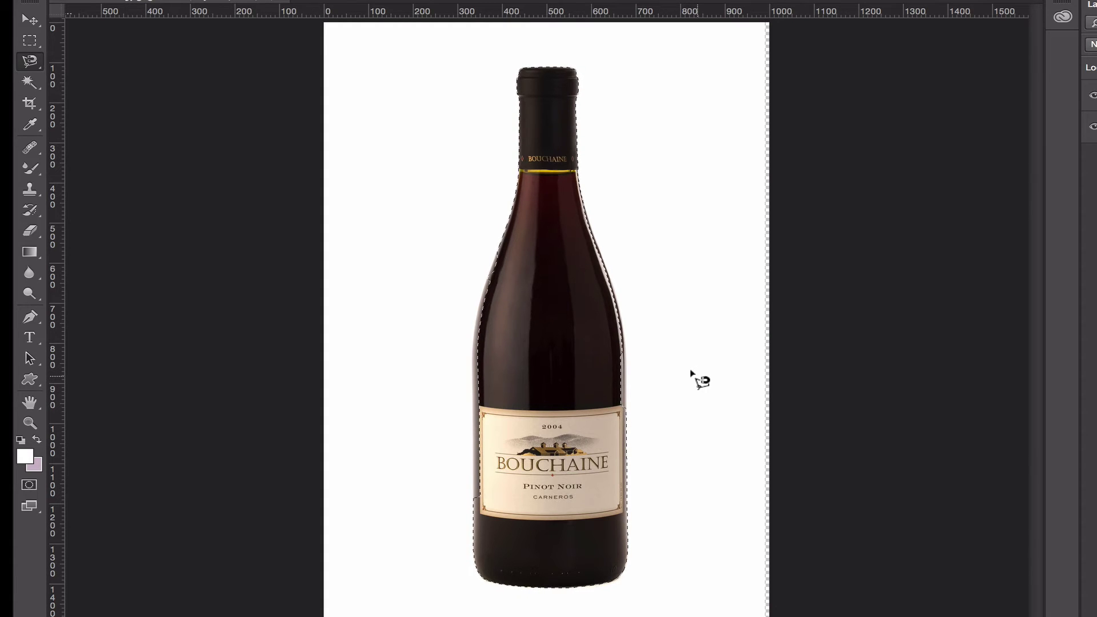
{"action": "key", "text": "Delete"}
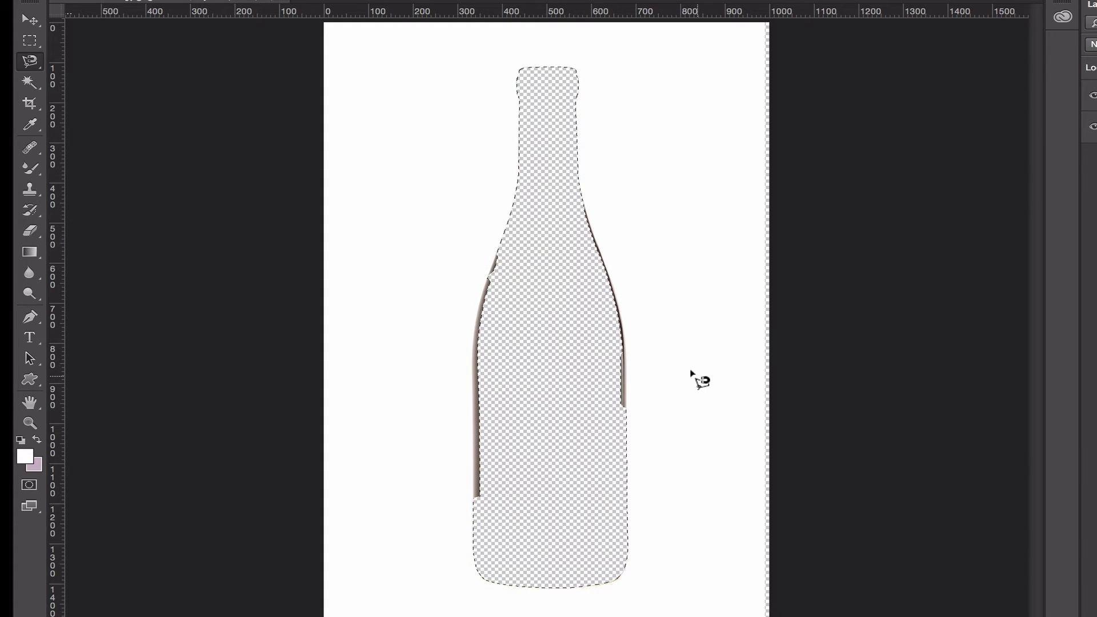
{"action": "key", "text": "ctrl"}
{"action": "key", "text": "ctrl+z"}
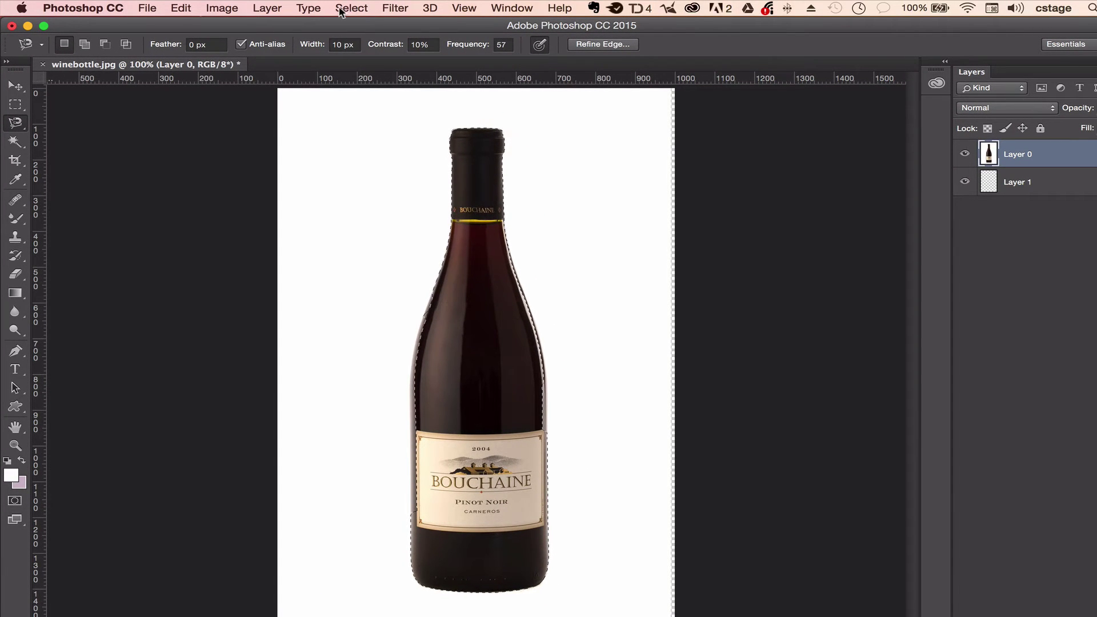
Invert the bottle selection and delete the white background around it.
{"action": "left_click", "coordinate": [348, 8]}
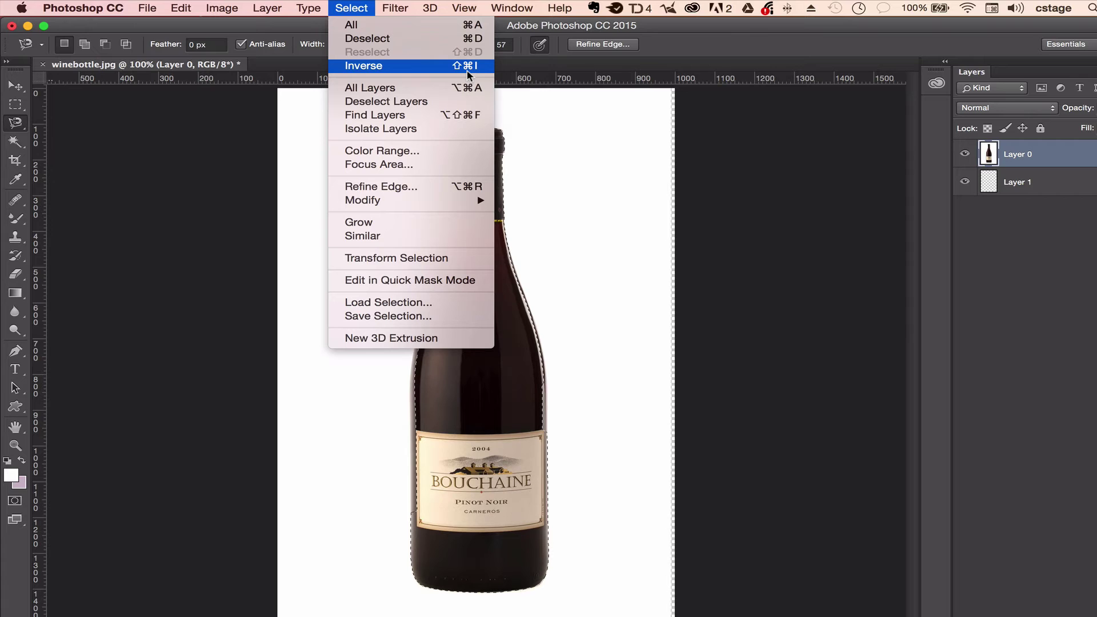
{"action": "key", "text": "shift+super+i"}
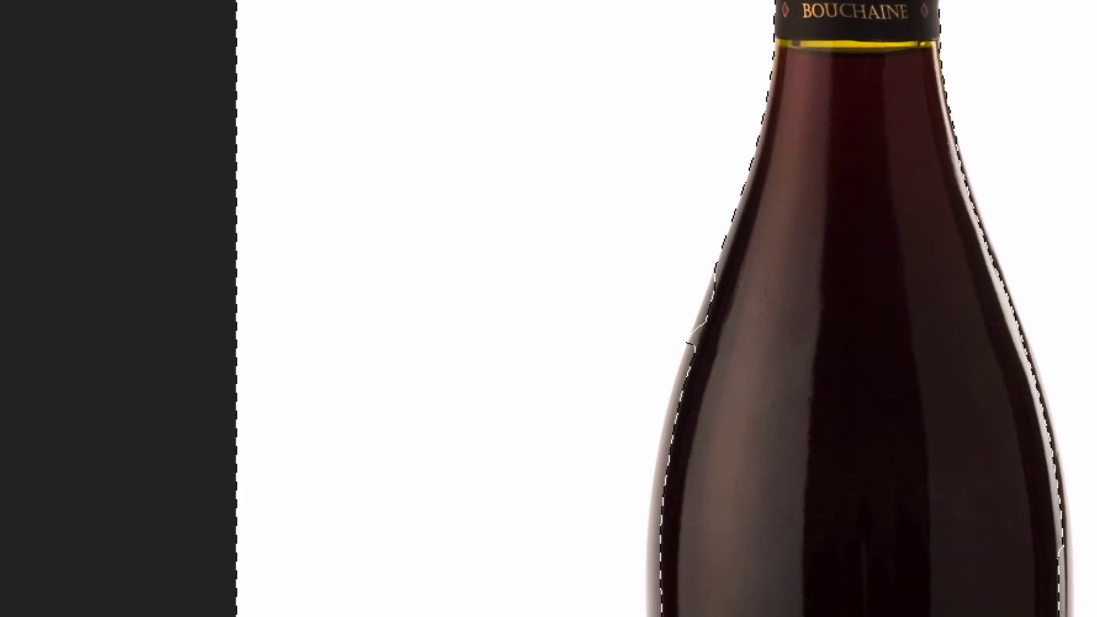
{"action": "key", "text": "Delete"}
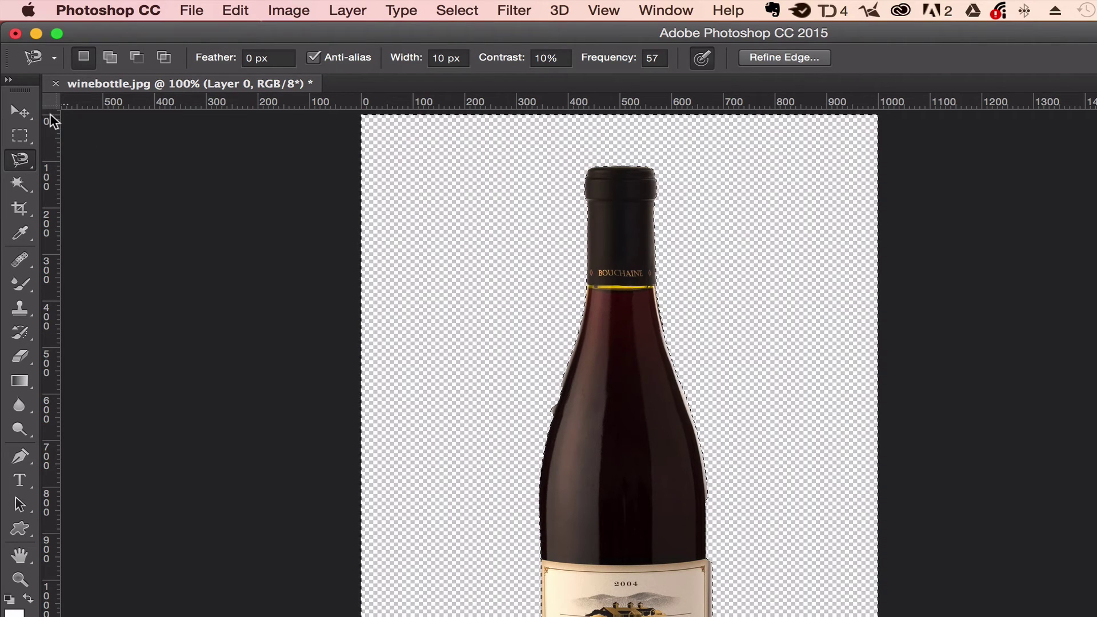
Drag the cut-out bottle layer down and to the right with the Move tool.
{"action": "left_click", "coordinate": [32, 115]}
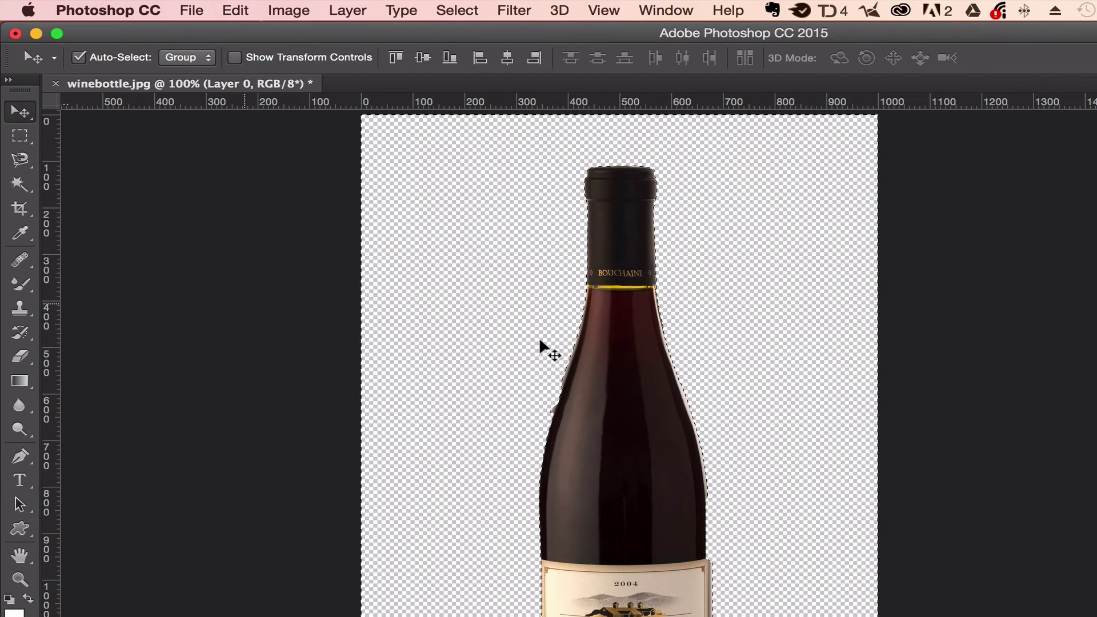
{"action": "left_click_drag", "start_coordinate": [639, 422], "coordinate": [728, 463]}
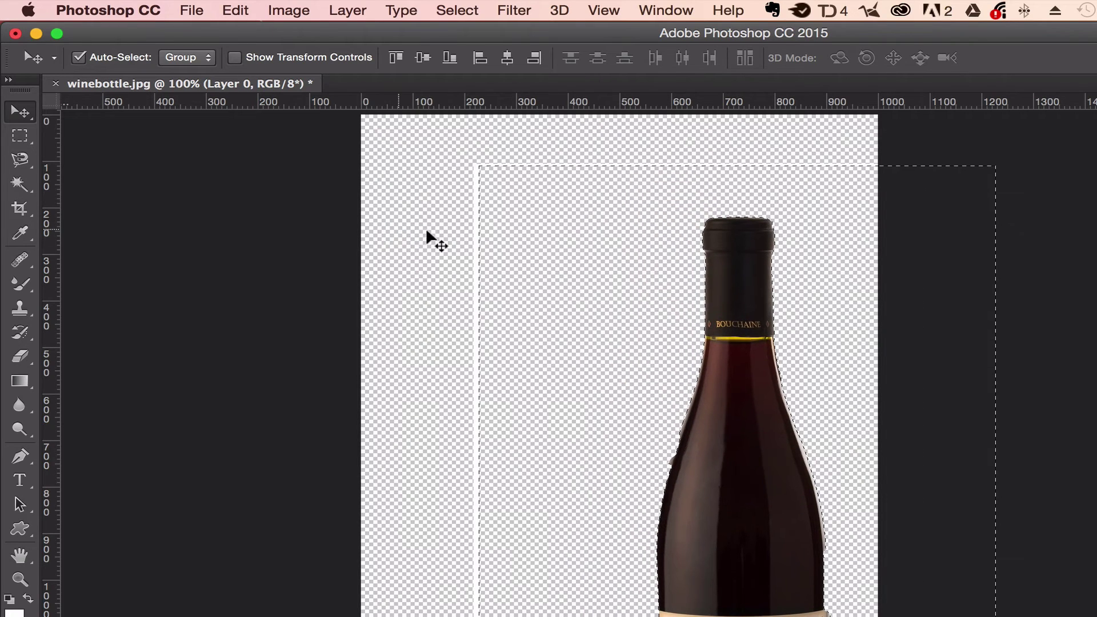
{"action": "key", "text": "super"}
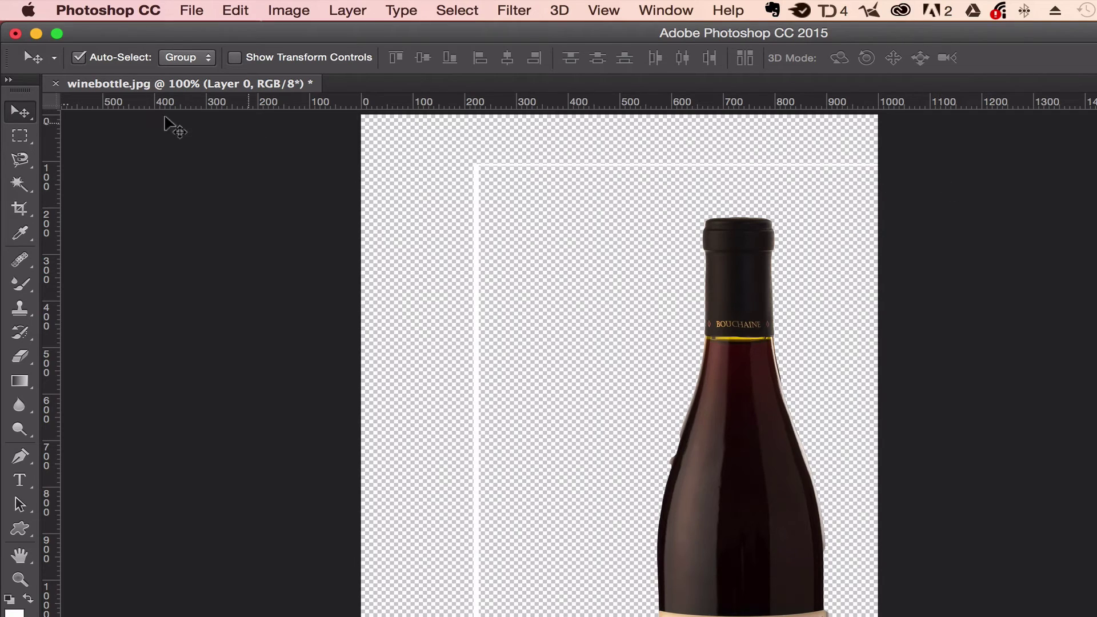
Marquee-select and delete the white strips on the top and left edges, then drag the bottle back up-left.
{"action": "left_click", "coordinate": [19, 135]}
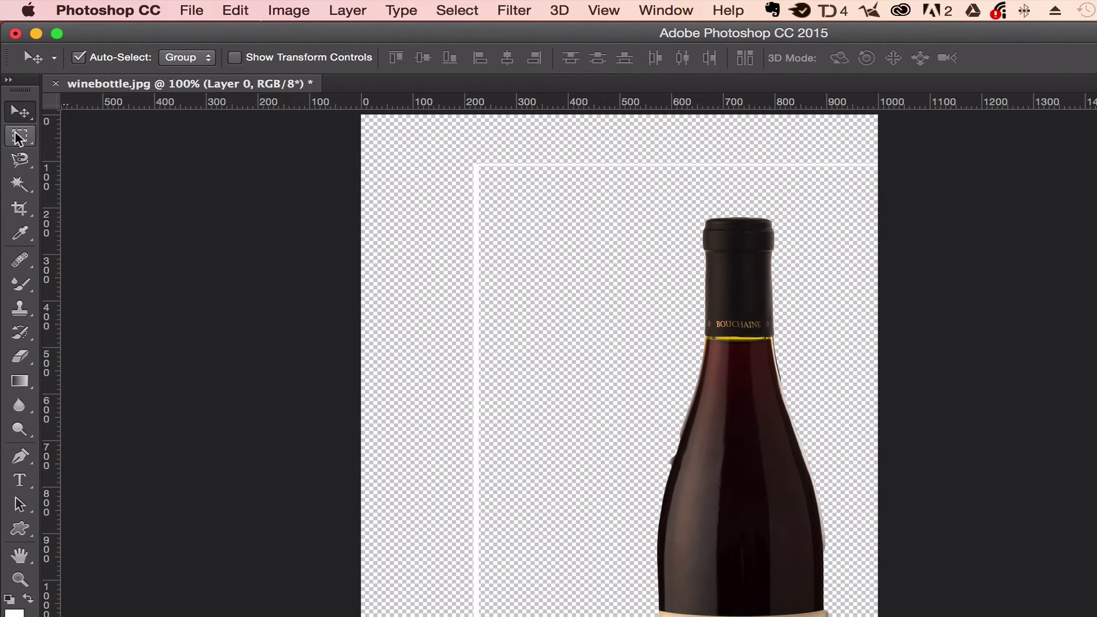
{"action": "left_click_drag", "start_coordinate": [987, 198], "coordinate": [402, 134]}
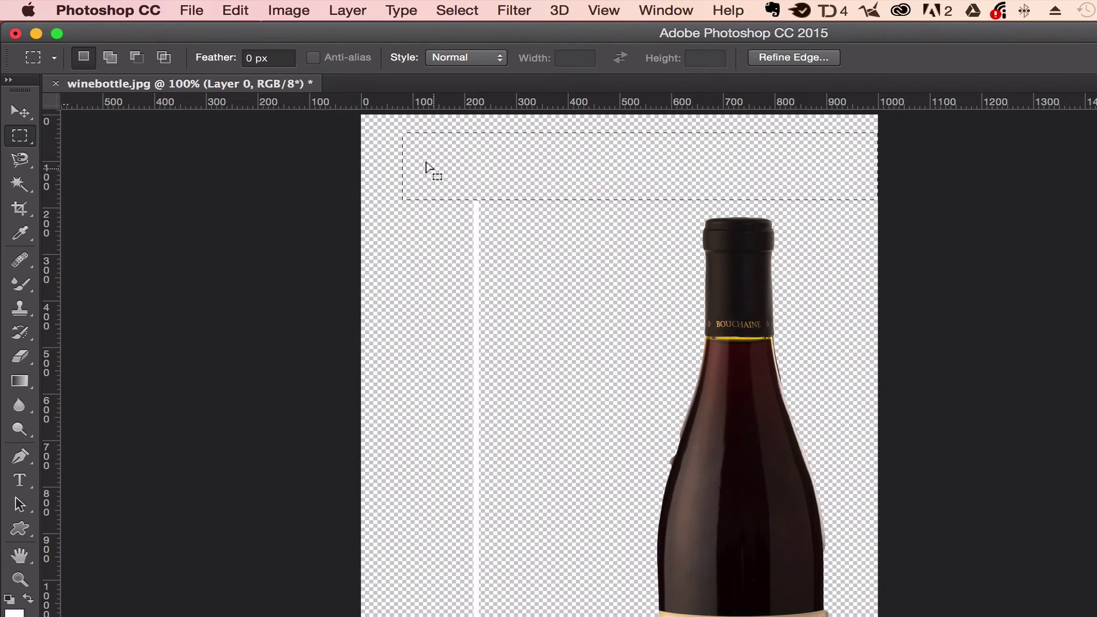
{"action": "left_click_drag", "start_coordinate": [432, 184], "coordinate": [497, 616]}
{"action": "key", "text": "super+d"}
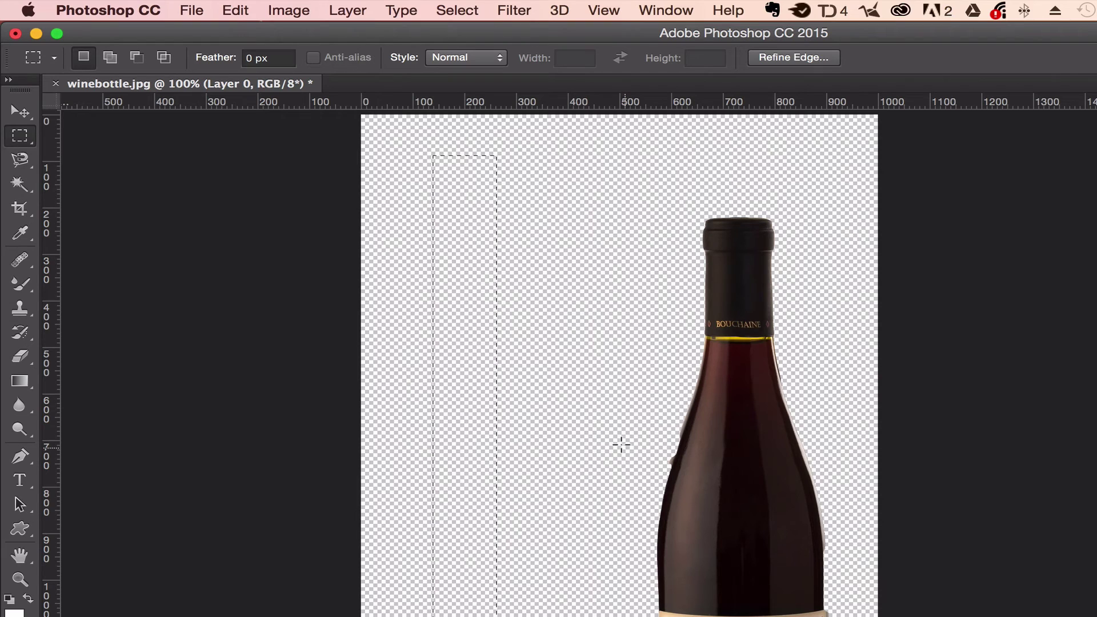
{"action": "key", "text": "super+d"}
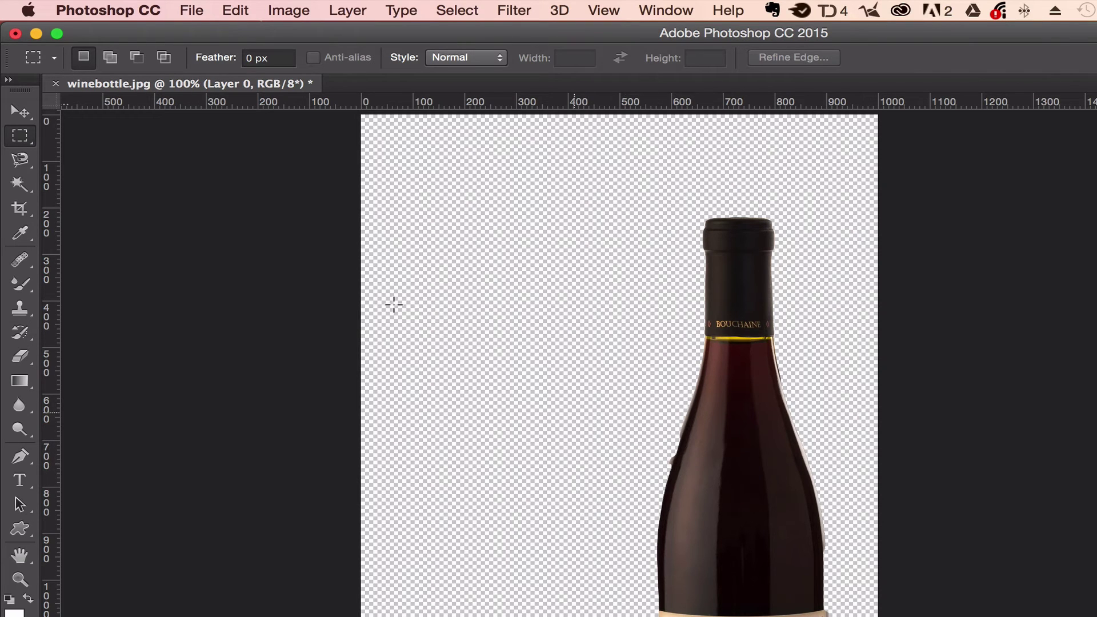
{"action": "key", "text": "v"}
{"action": "left_click_drag", "start_coordinate": [796, 540], "coordinate": [615, 485]}
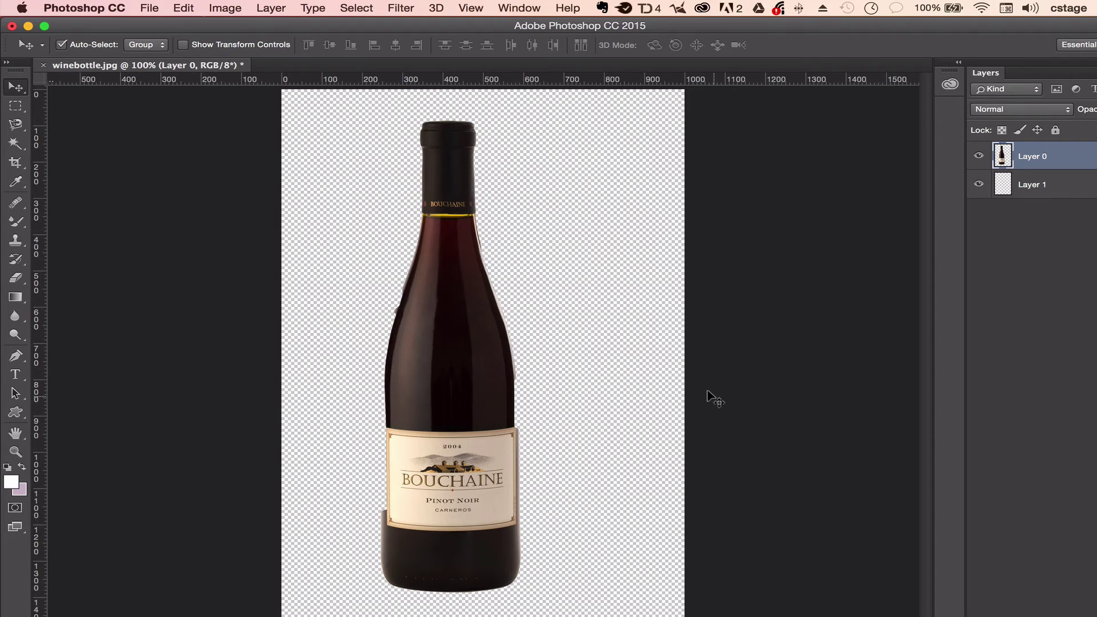
Scale the bottle down proportionally to about 64%, discarding a first distorted resize.
{"action": "key", "text": "super+t"}
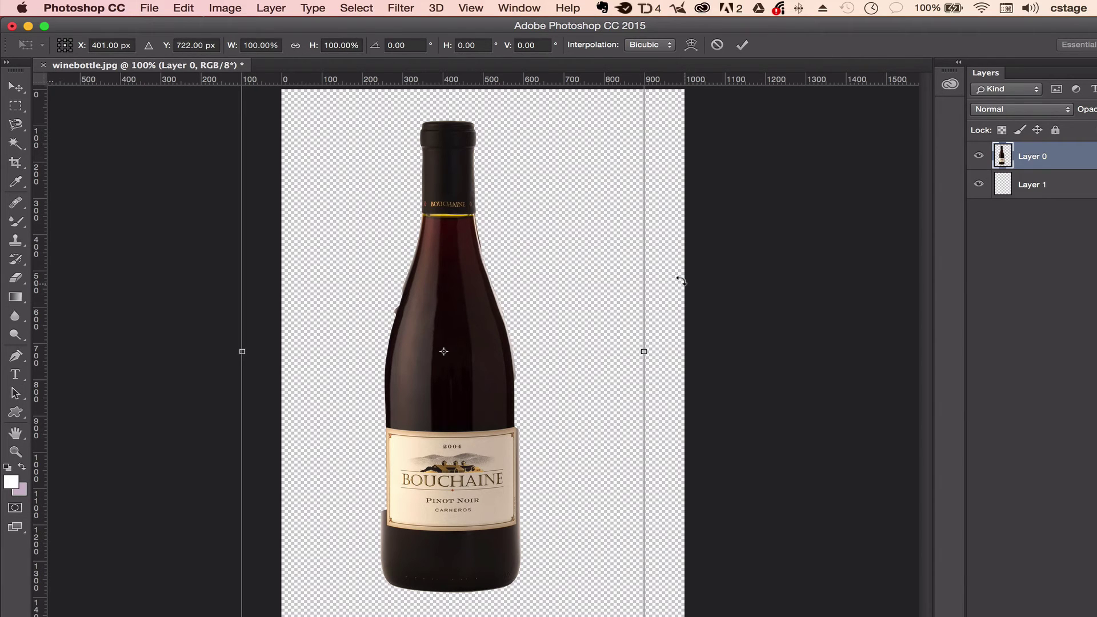
{"action": "key", "text": "super+minus"}
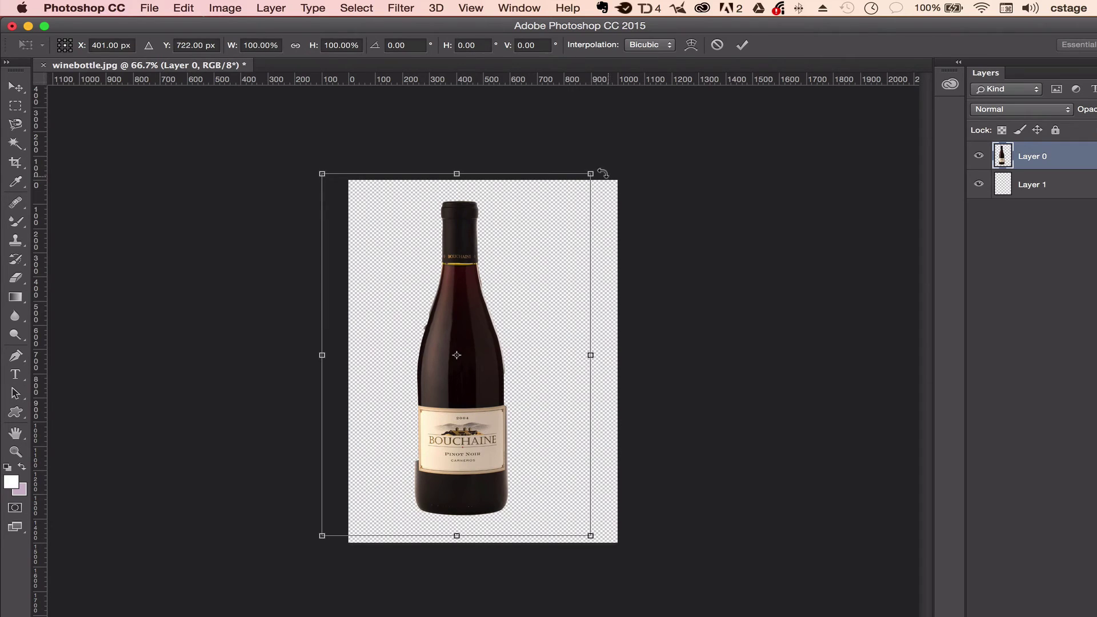
{"action": "left_click_drag", "start_coordinate": [592, 171], "coordinate": [691, 262]}
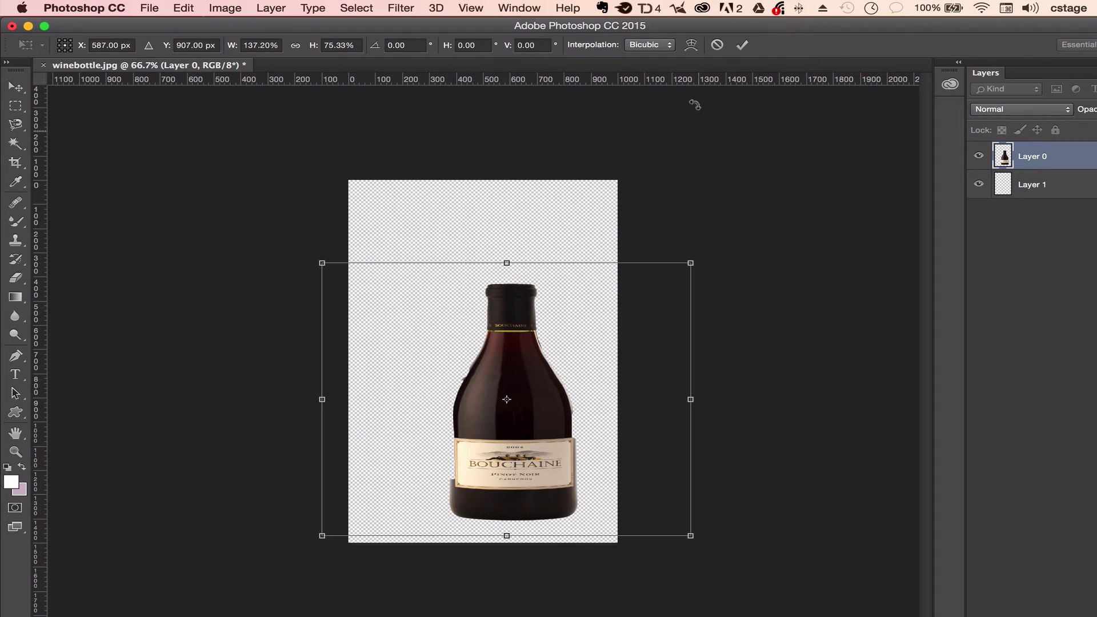
{"action": "left_click", "coordinate": [717, 45]}
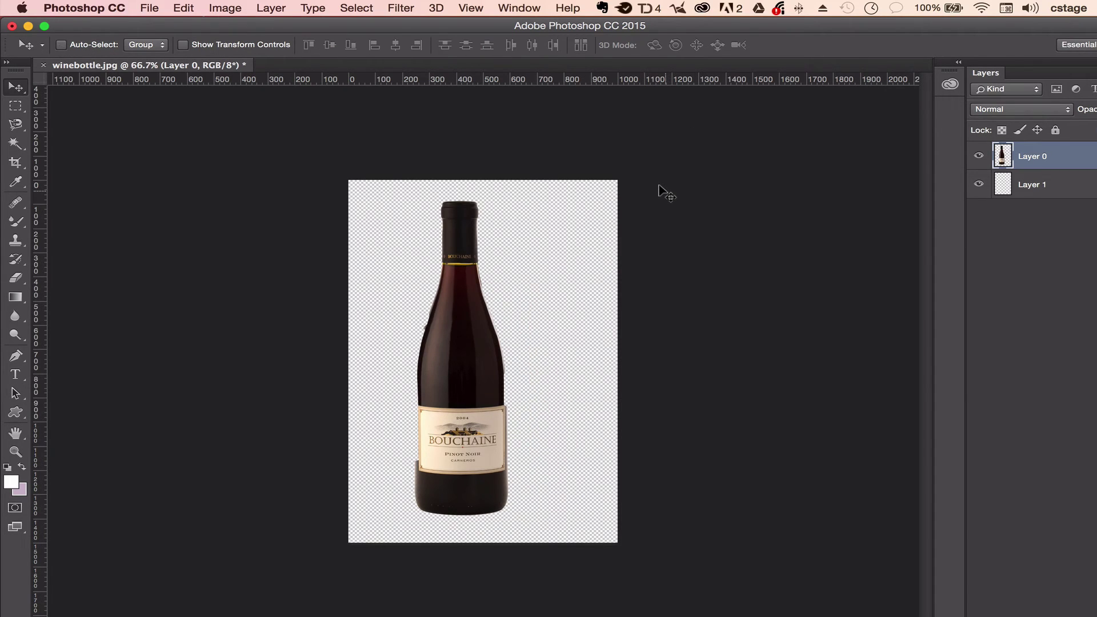
{"action": "key", "text": "super+t"}
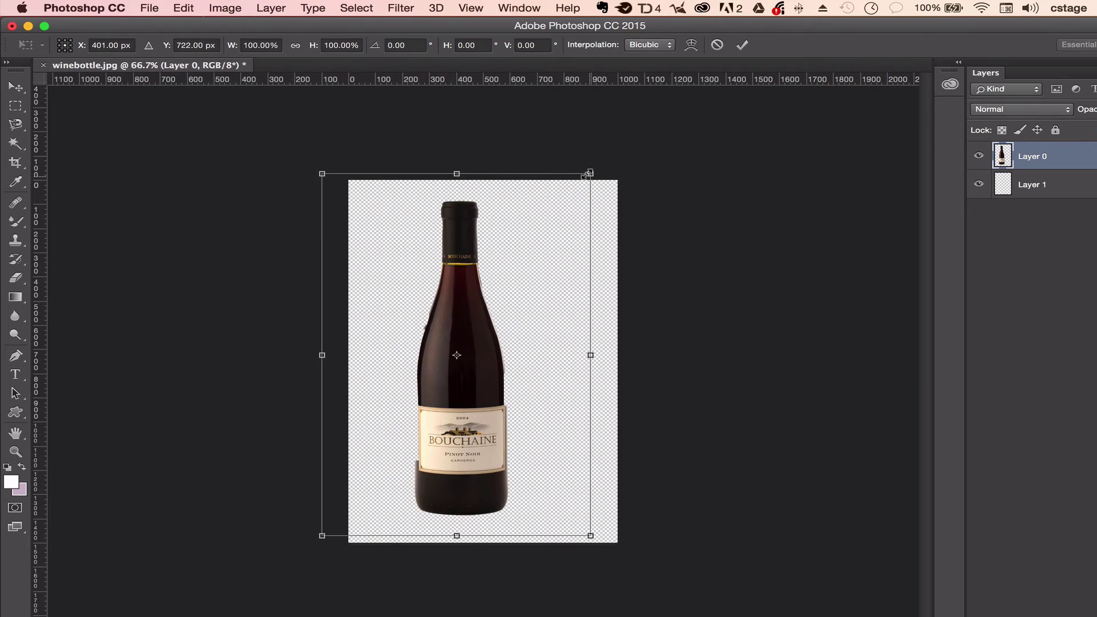
{"action": "left_click_drag", "start_coordinate": [589, 173], "coordinate": [540, 344]}
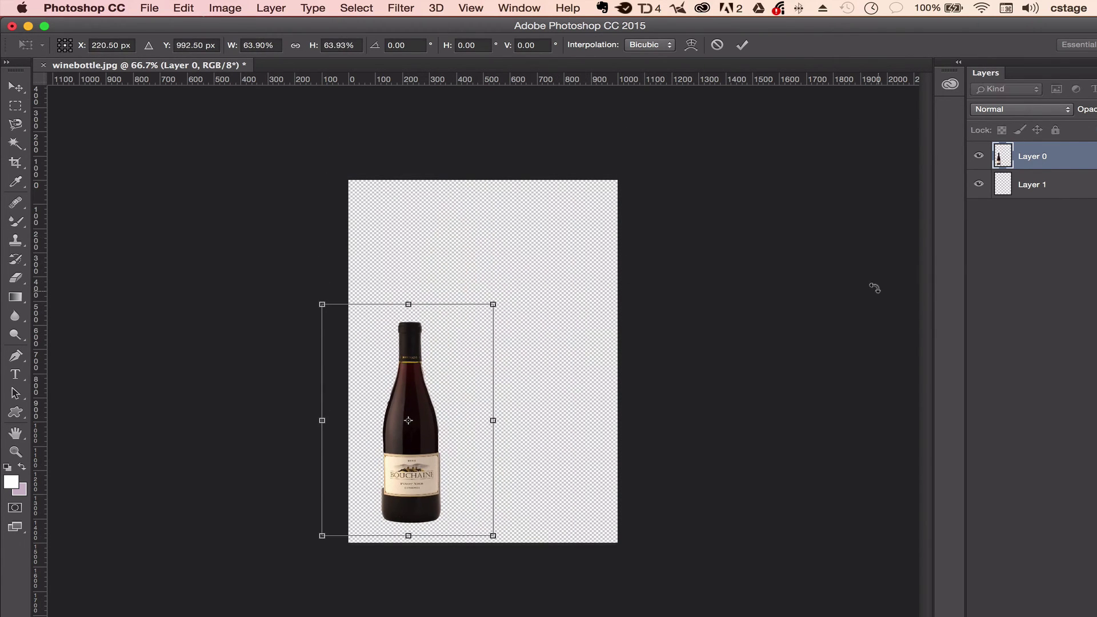
{"action": "left_click", "coordinate": [743, 46]}
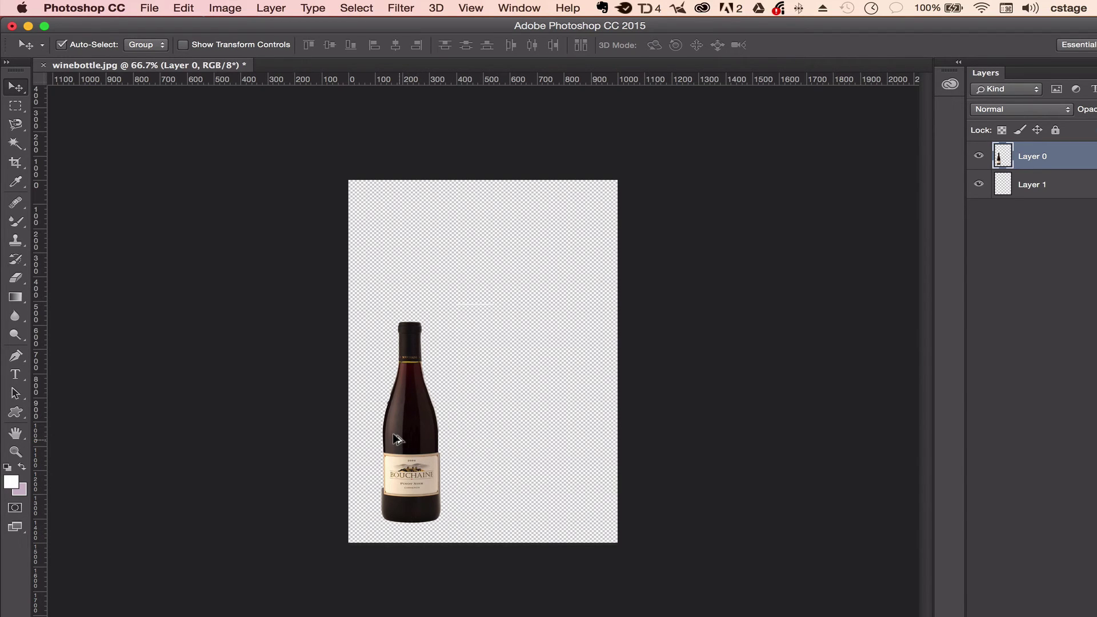
Alt-drag two bottle copies to the right as Layer 0 copy and copy 2, then rotate the rightmost.
{"action": "left_click_drag", "start_coordinate": [399, 432], "coordinate": [483, 399], "text": "alt"}
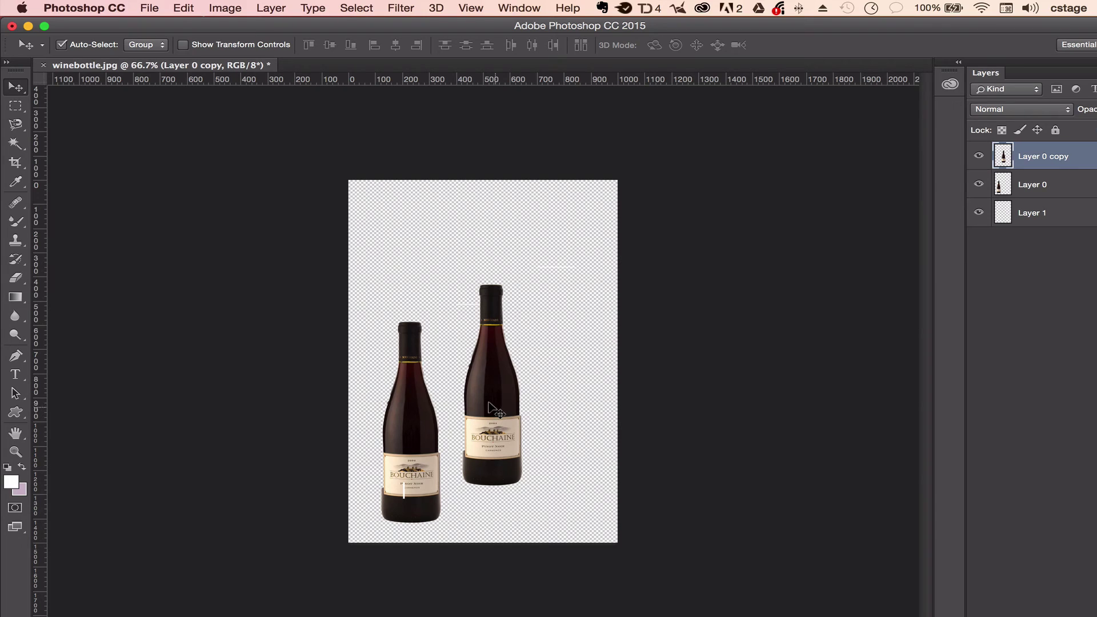
{"action": "left_click_drag", "start_coordinate": [487, 408], "coordinate": [552, 392]}
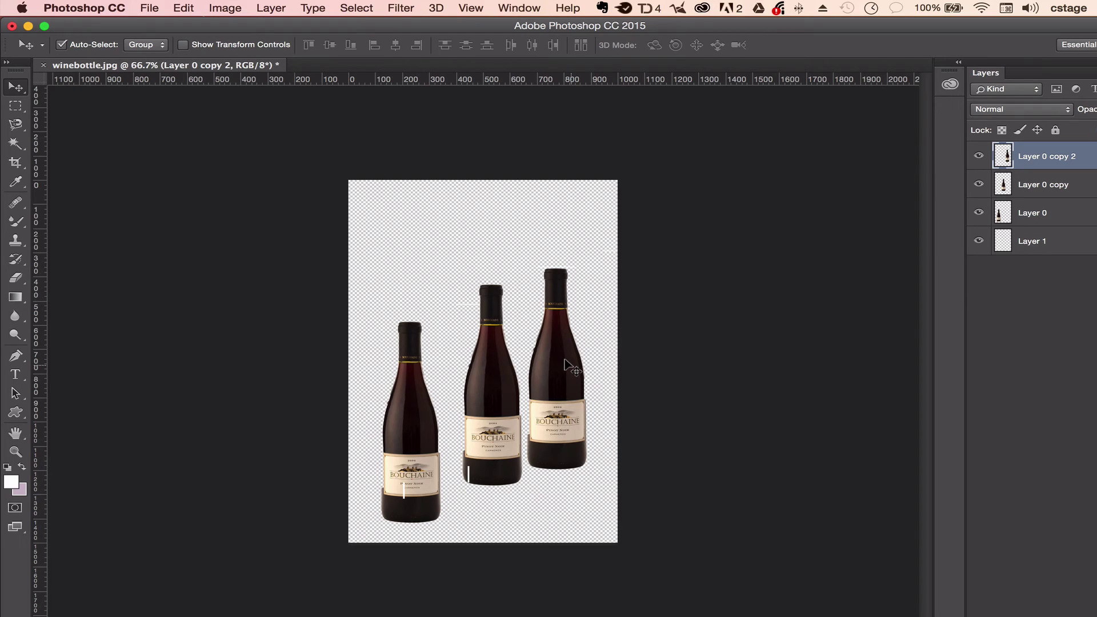
{"action": "key", "text": "super+t"}
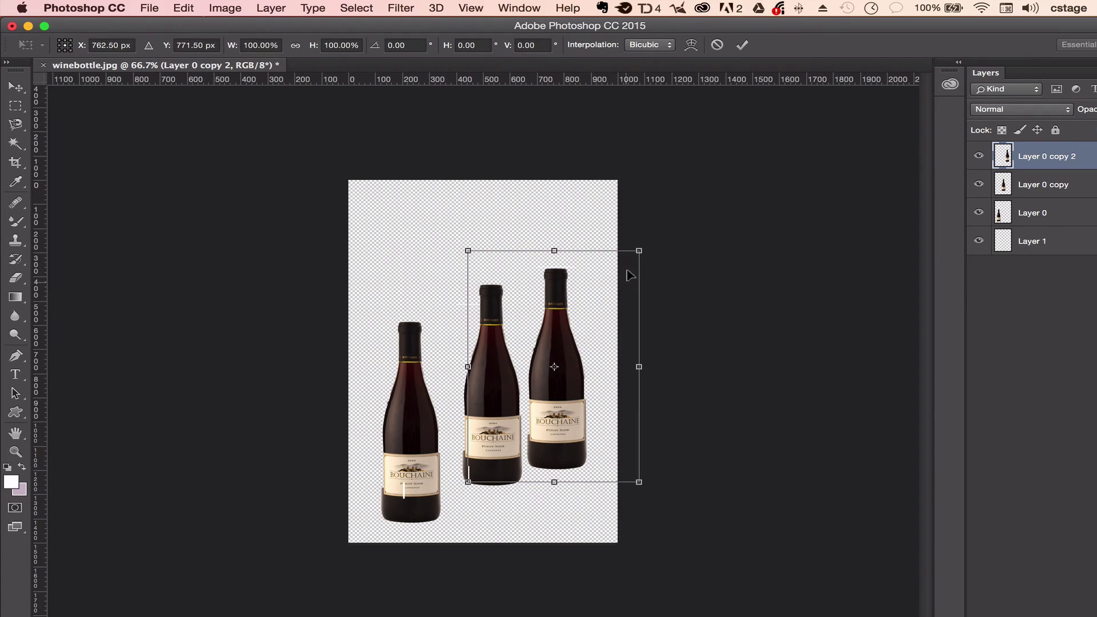
{"action": "left_click_drag", "start_coordinate": [443, 241], "coordinate": [657, 475]}
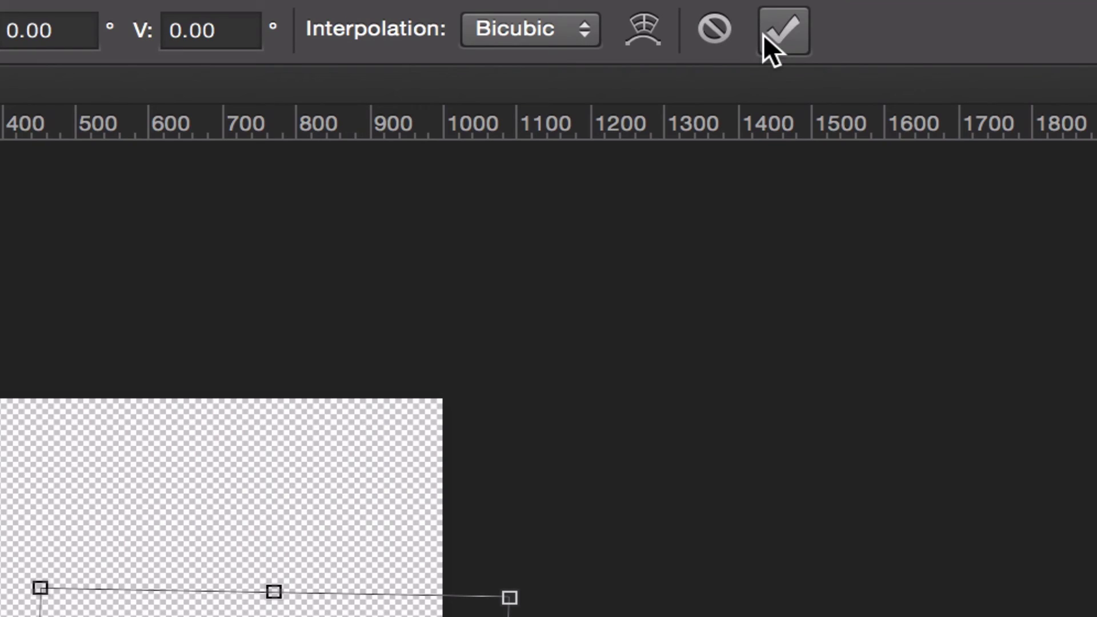
Cancel the rotation and slide the three bottles into an overlapping cluster, the left one raised behind.
{"action": "left_click", "coordinate": [719, 36]}
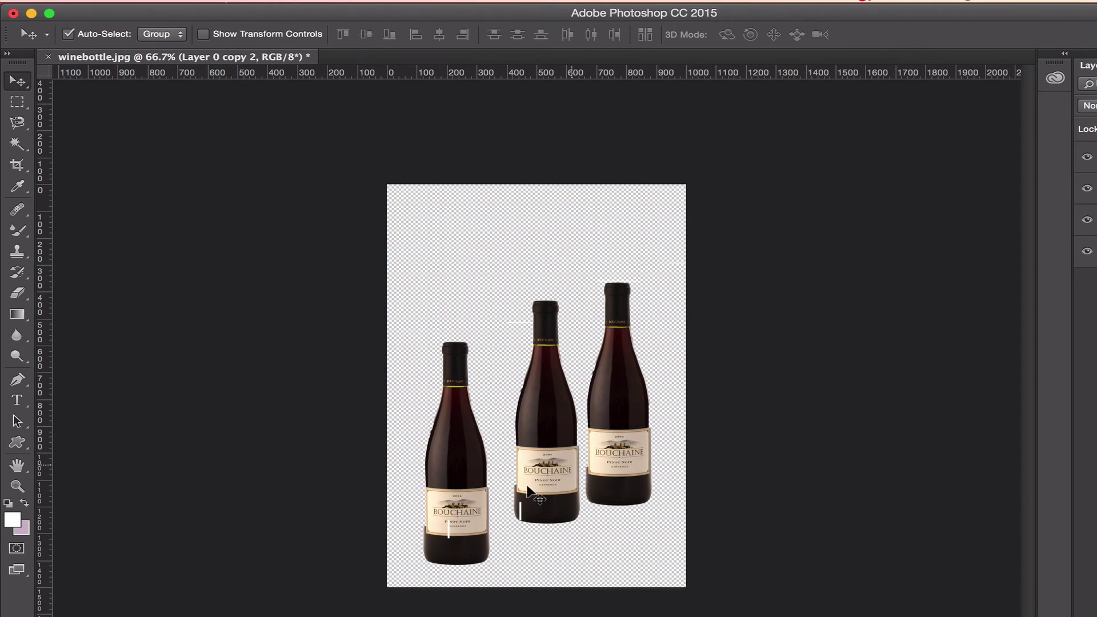
{"action": "left_click_drag", "start_coordinate": [556, 459], "coordinate": [496, 462]}
{"action": "left_click_drag", "start_coordinate": [610, 448], "coordinate": [521, 457]}
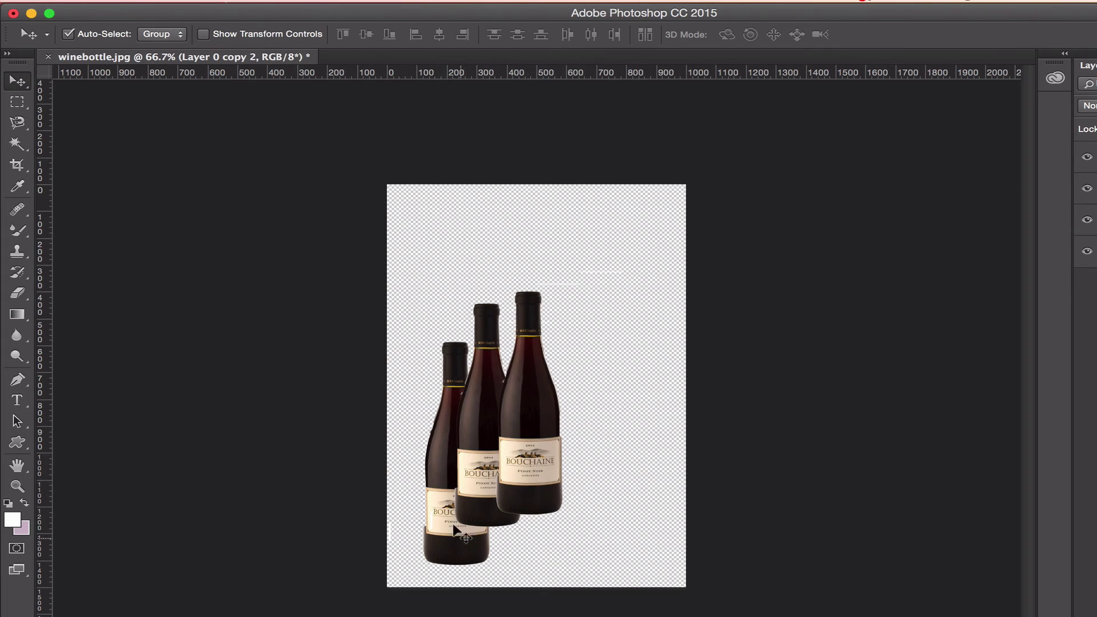
{"action": "left_click_drag", "start_coordinate": [445, 466], "coordinate": [456, 398]}
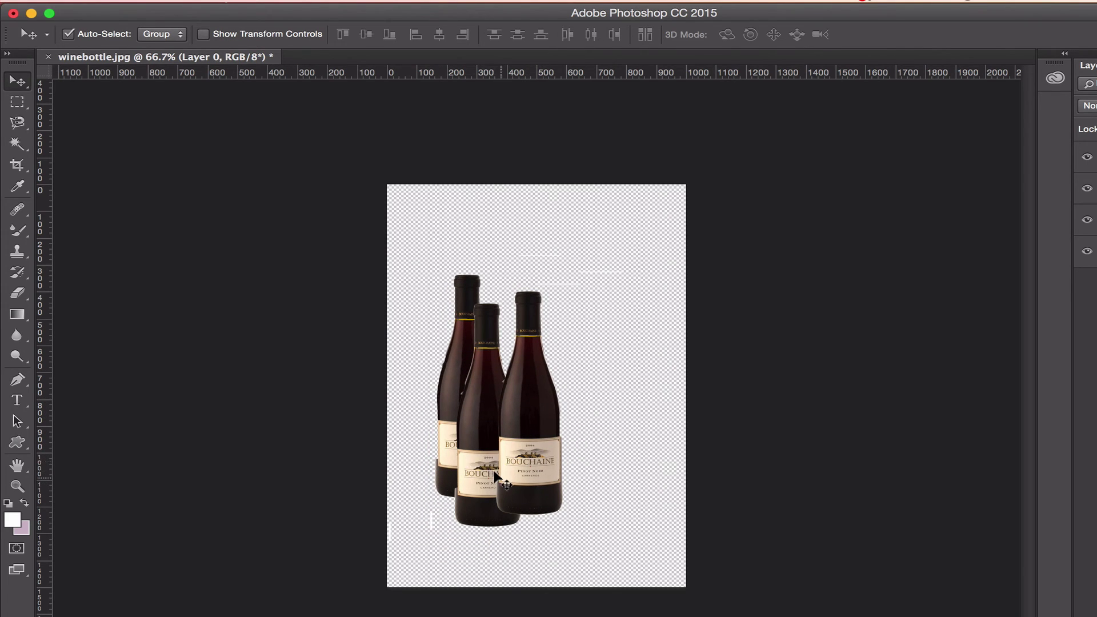
{"action": "key", "text": "super+plus"}
{"action": "key", "text": "super+plus"}
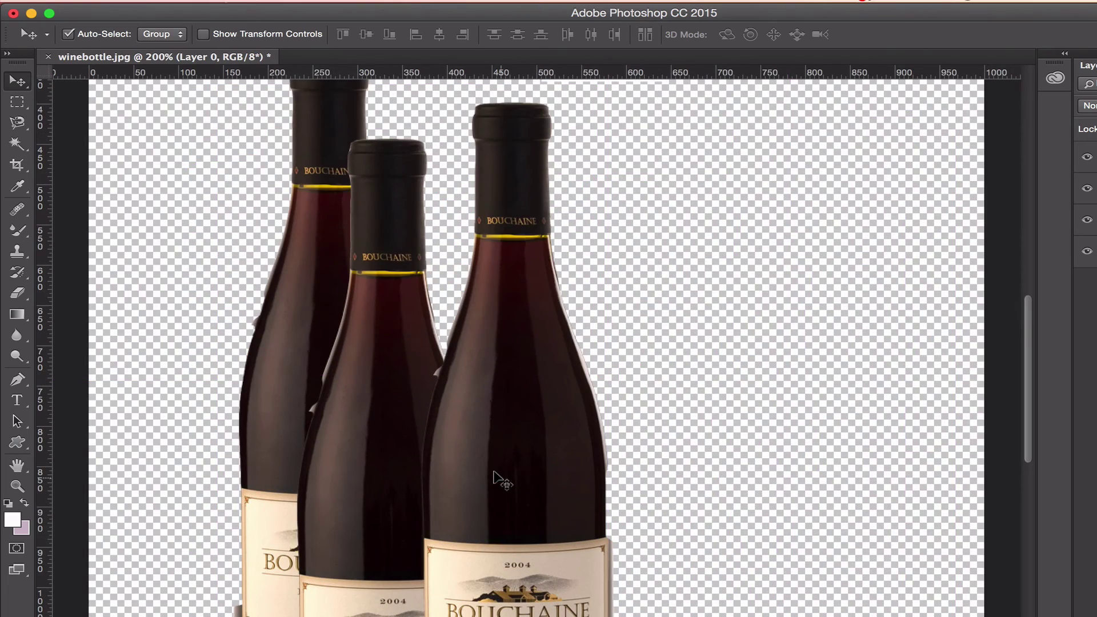
{"action": "key", "text": "super+minus"}
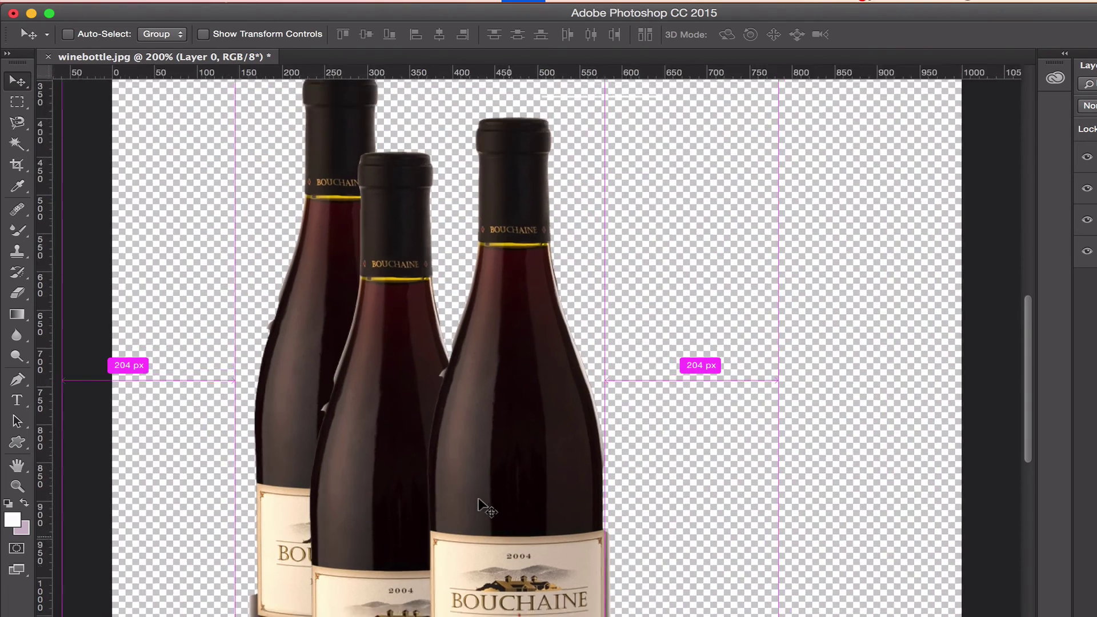